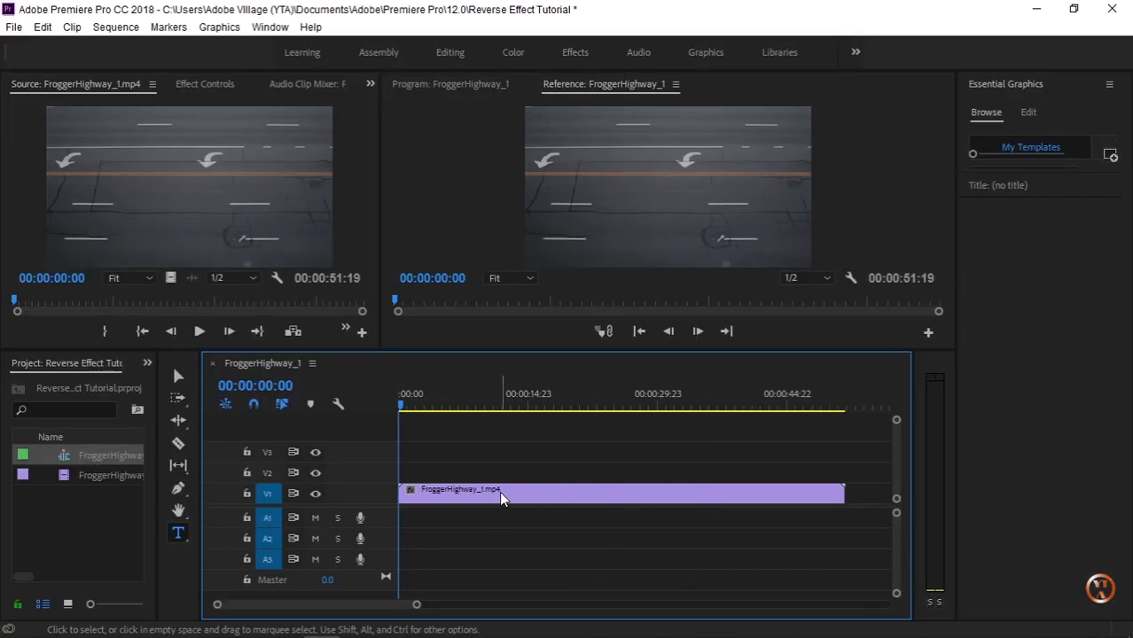
- Zoom the timeline and play the footage, stopping as the red car appears
{"action": "mouse_move", "coordinate": [501, 499]}
{"action": "left_click_drag", "start_coordinate": [416, 605], "coordinate": [373, 604]}
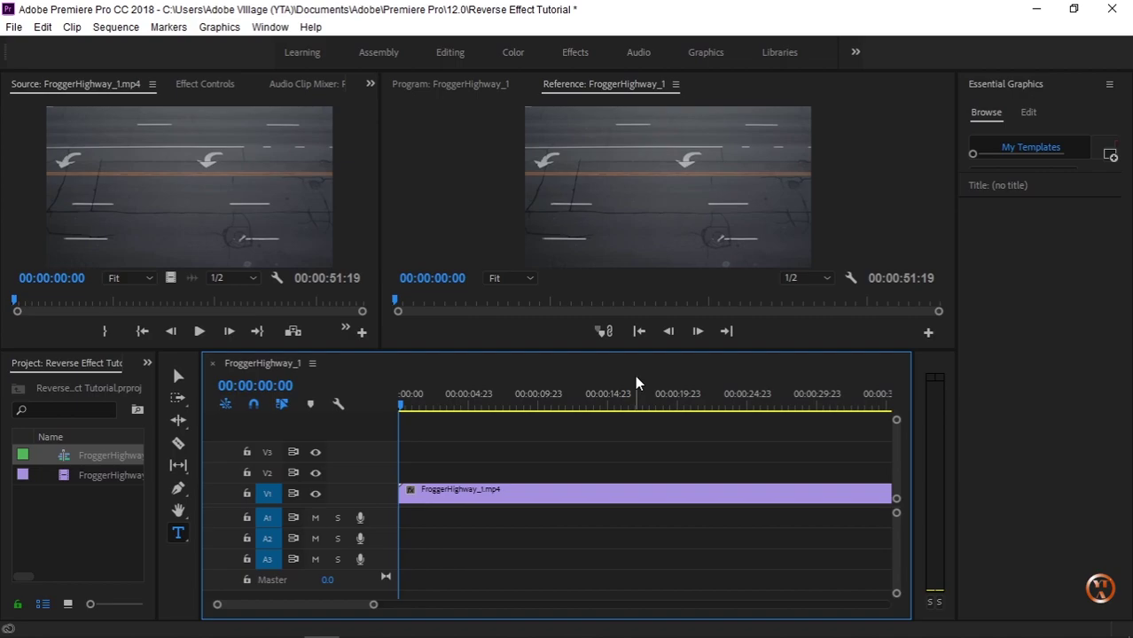
{"action": "key", "text": "space"}
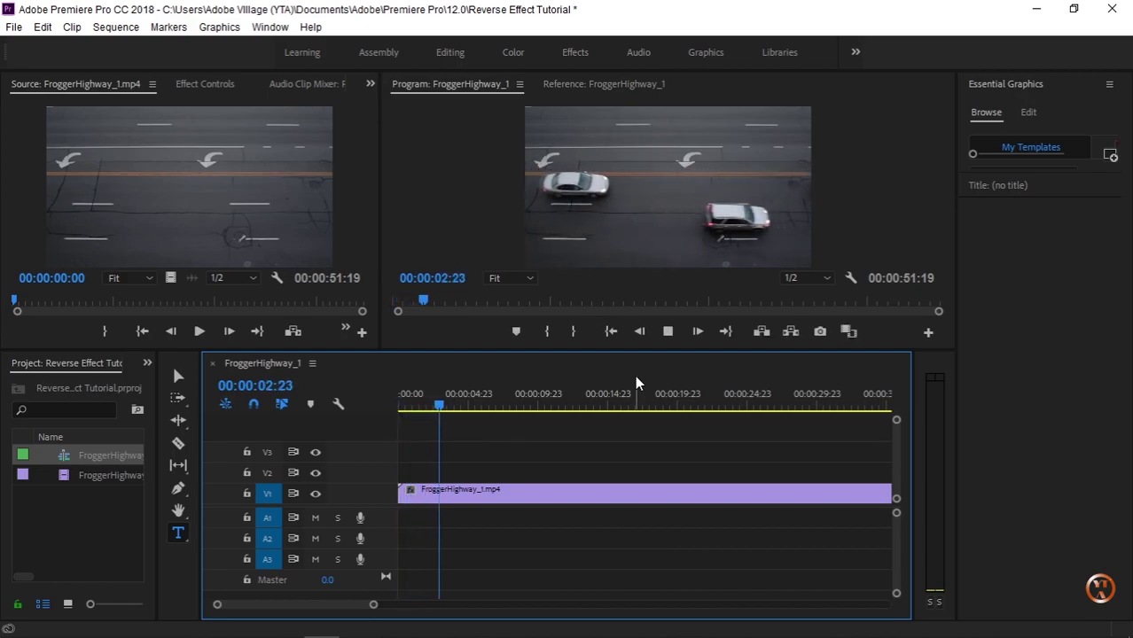
{"action": "key", "text": "space"}
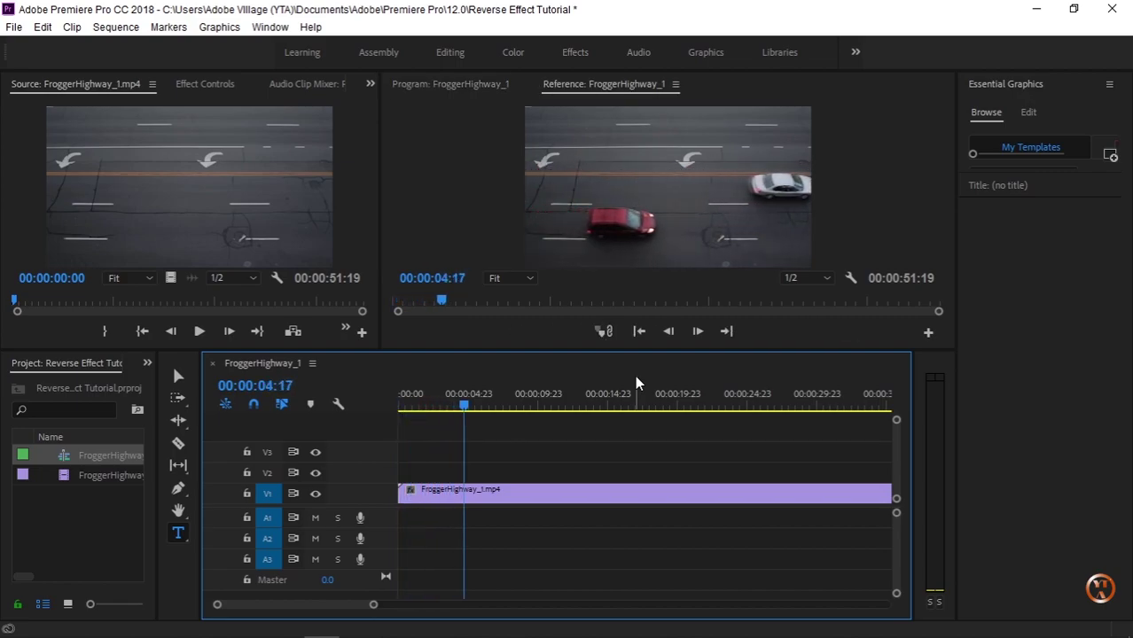
- Enlarge the video monitors and park the playhead at 00:00:04:08
{"action": "left_click_drag", "start_coordinate": [612, 350], "coordinate": [613, 405]}
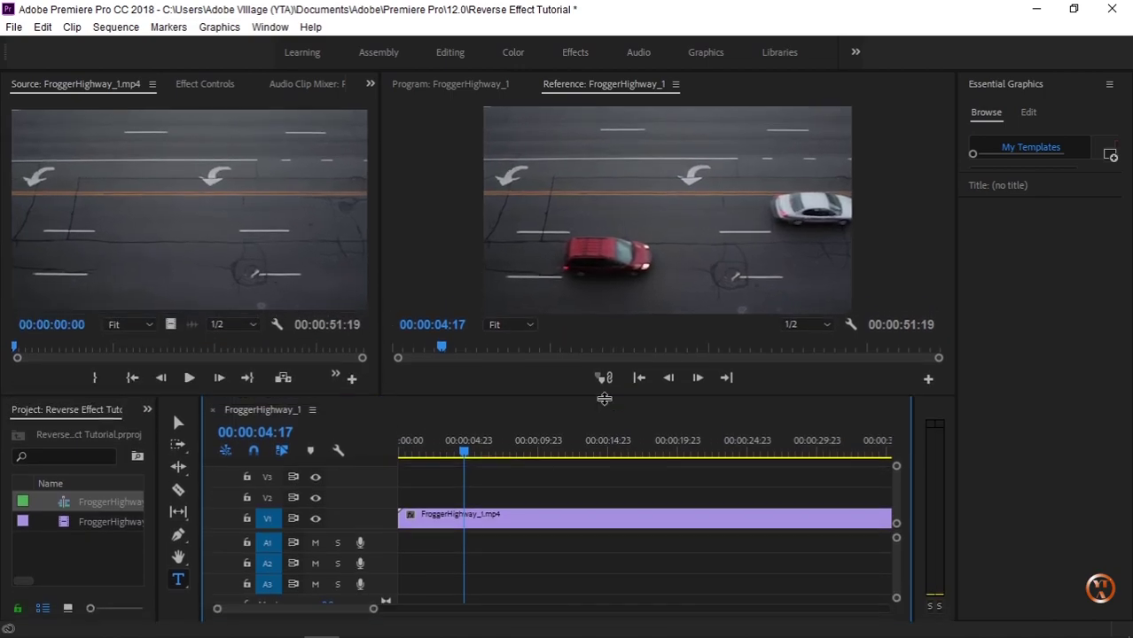
{"action": "left_click", "coordinate": [462, 454]}
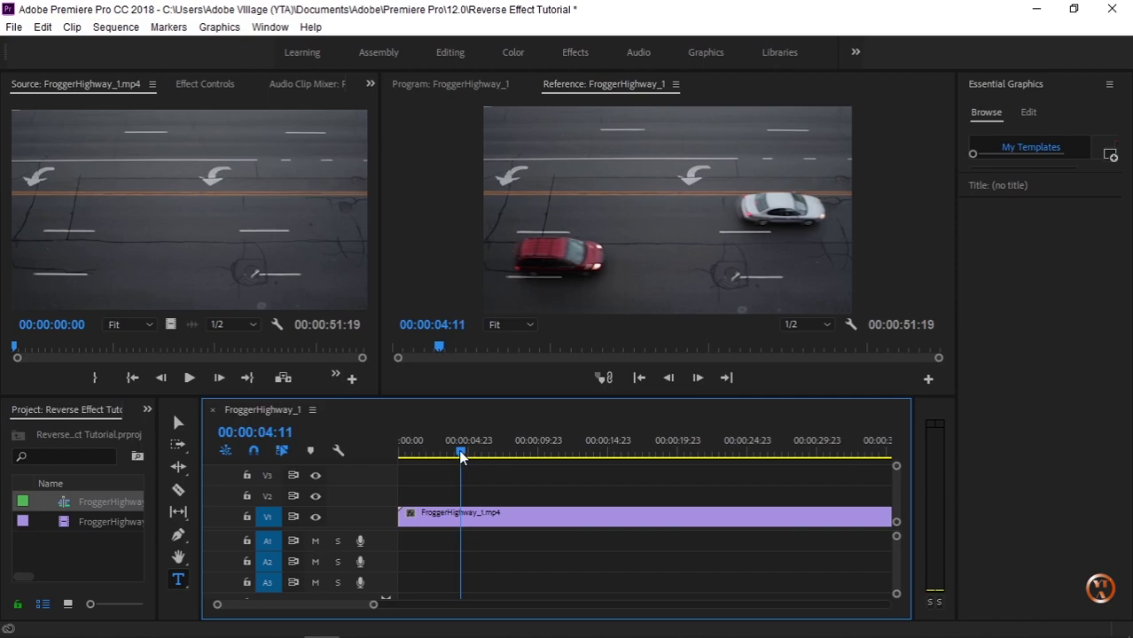
{"action": "left_click_drag", "start_coordinate": [463, 455], "coordinate": [460, 456]}
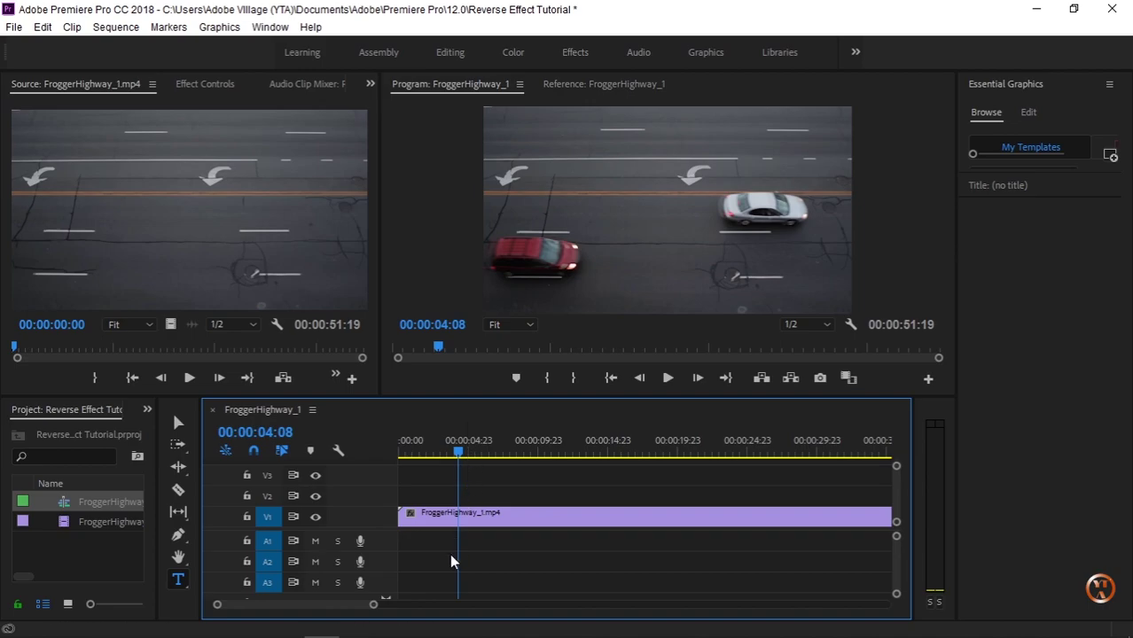
- Zoom the timeline in around 00:00:04:08 and switch to the Razor tool
{"action": "left_click_drag", "start_coordinate": [374, 604], "coordinate": [315, 605]}
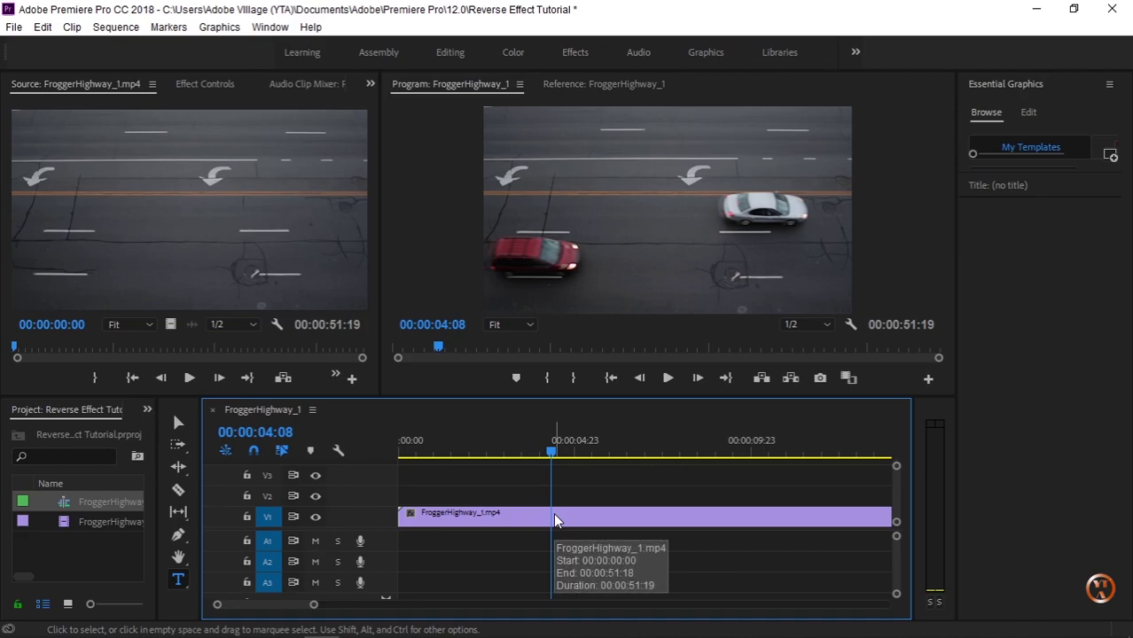
{"action": "key", "text": "c"}
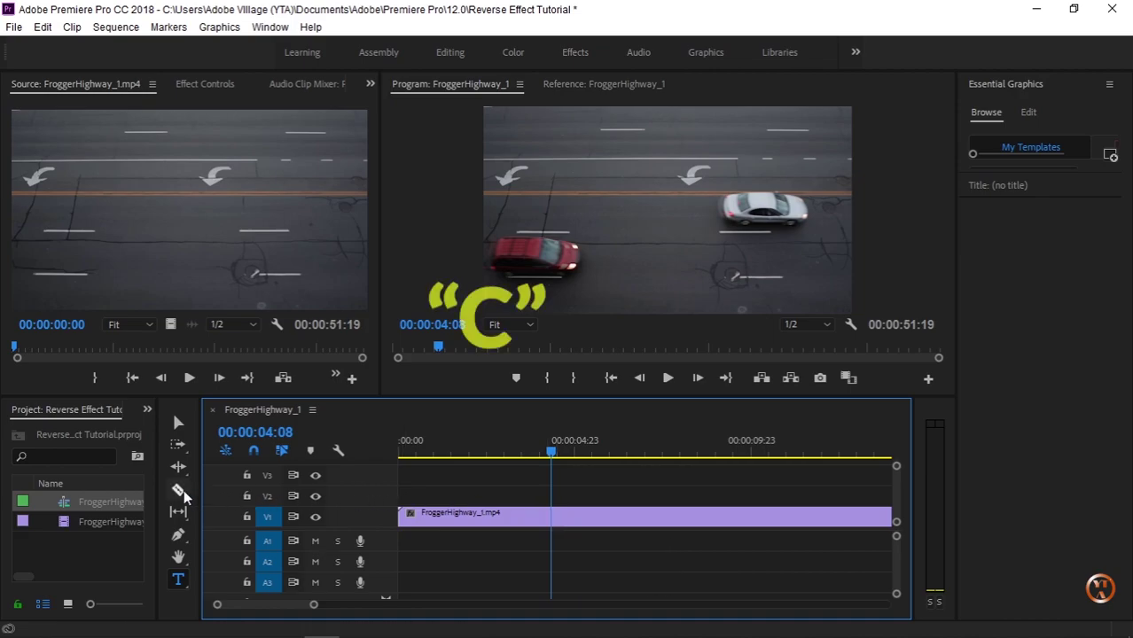
{"action": "left_click", "coordinate": [181, 493]}
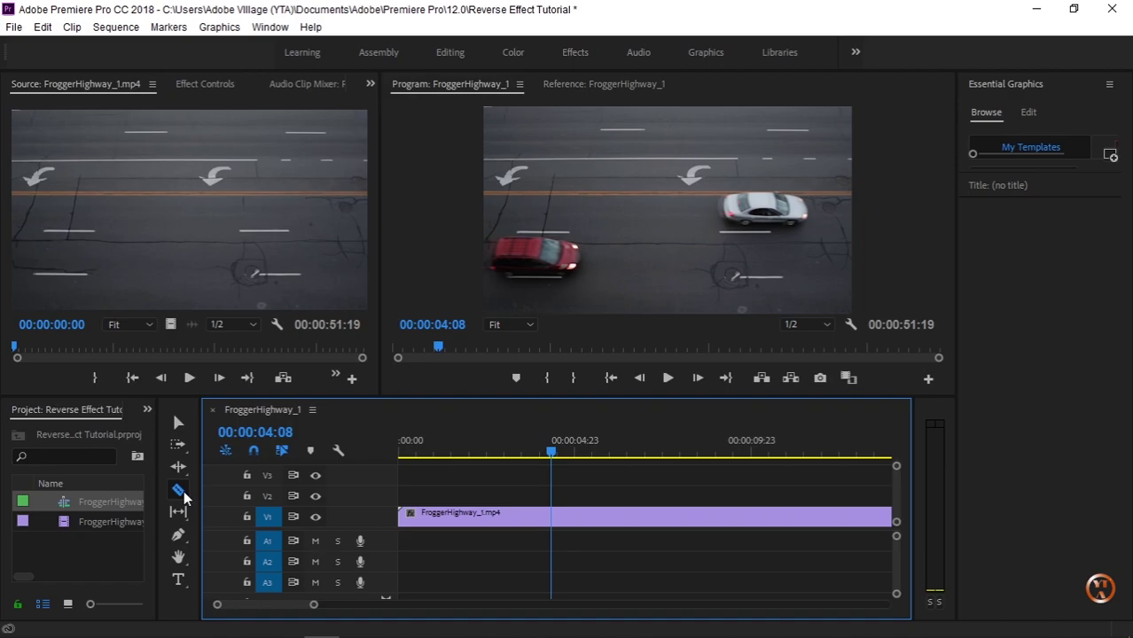
- Razor-cut the FroggerHighway_1.mp4 clip on V1 at 00:00:04:08
{"action": "left_click", "coordinate": [179, 491]}
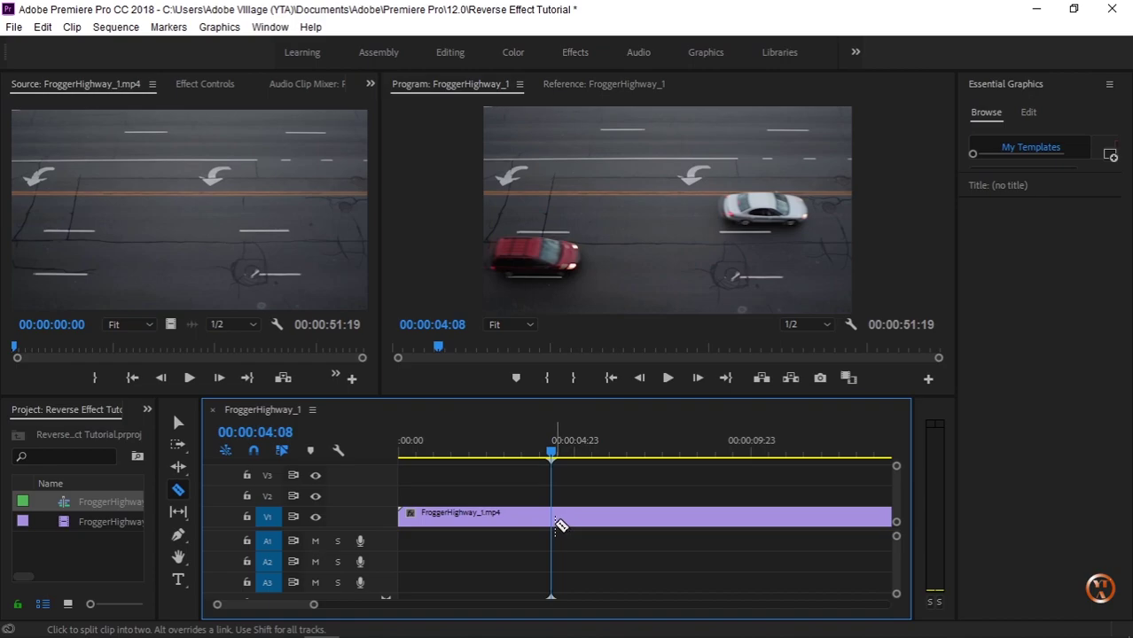
{"action": "left_click_drag", "start_coordinate": [314, 605], "coordinate": [298, 605]}
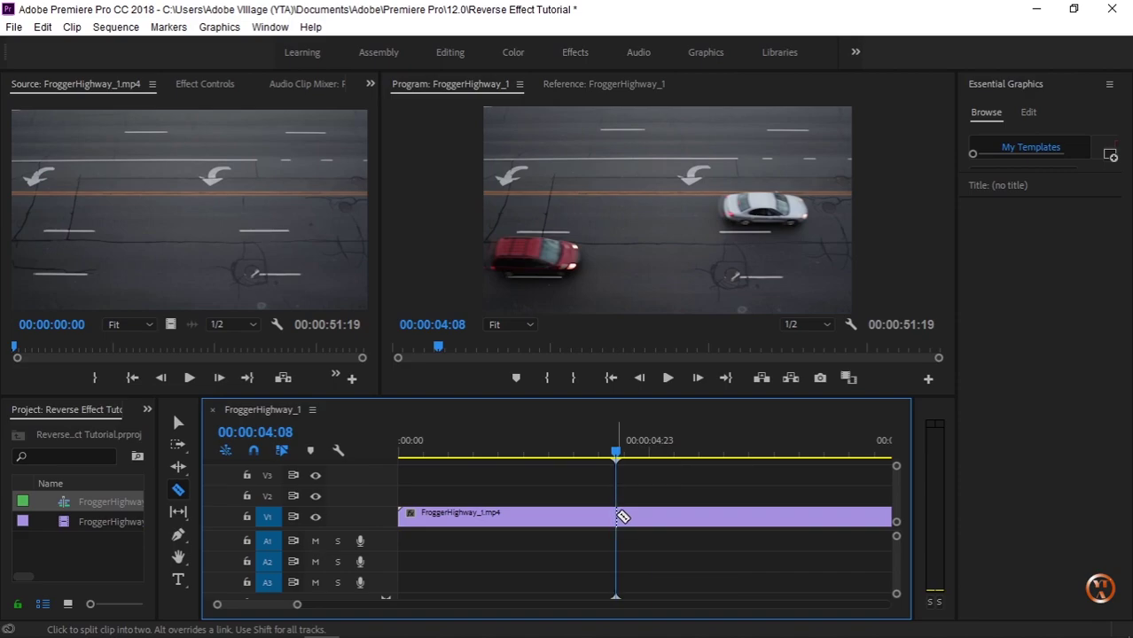
{"action": "left_click", "coordinate": [618, 517]}
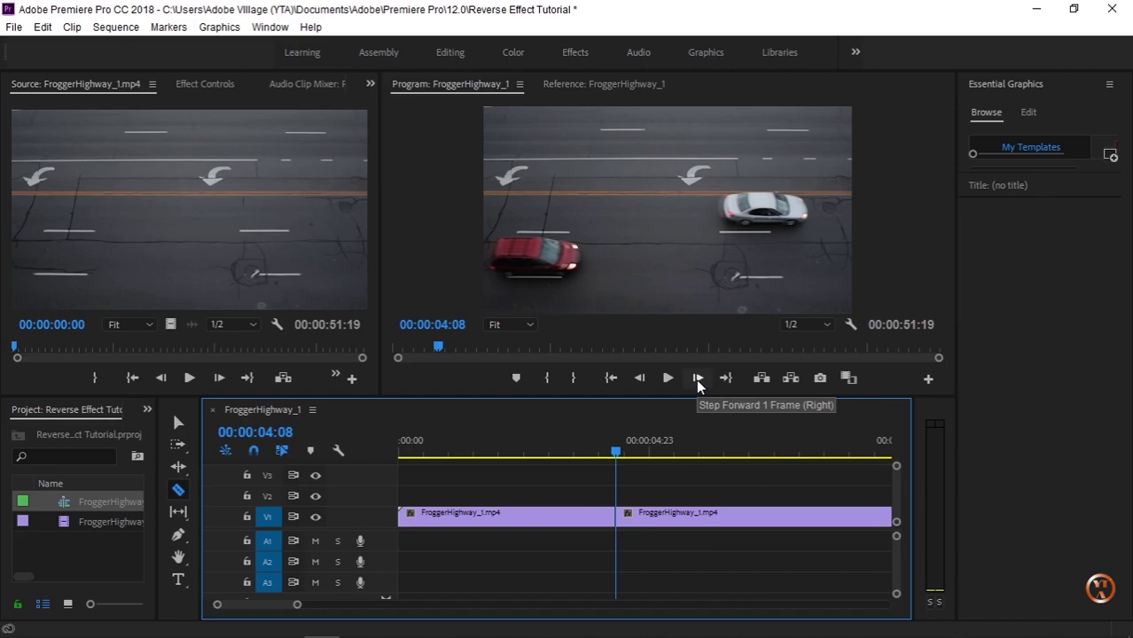
- Step the playhead to 00:00:04:14 and cut there, isolating a six-frame piece
{"action": "left_click", "coordinate": [697, 379]}
{"action": "left_click", "coordinate": [697, 379]}
{"action": "left_click", "coordinate": [698, 379]}
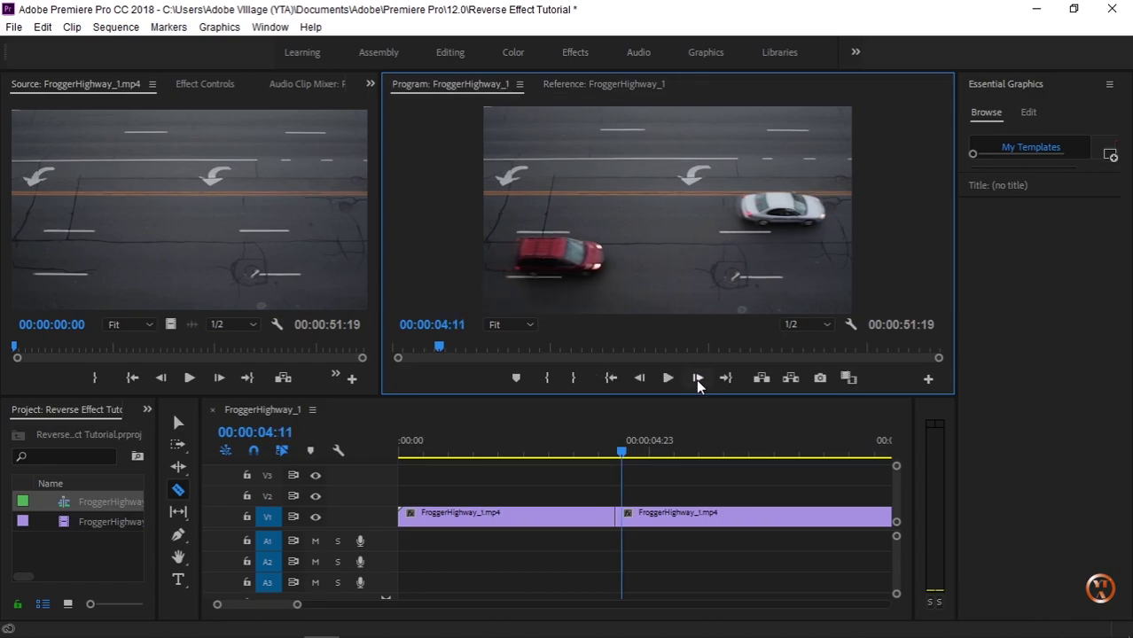
{"action": "left_click", "coordinate": [698, 380]}
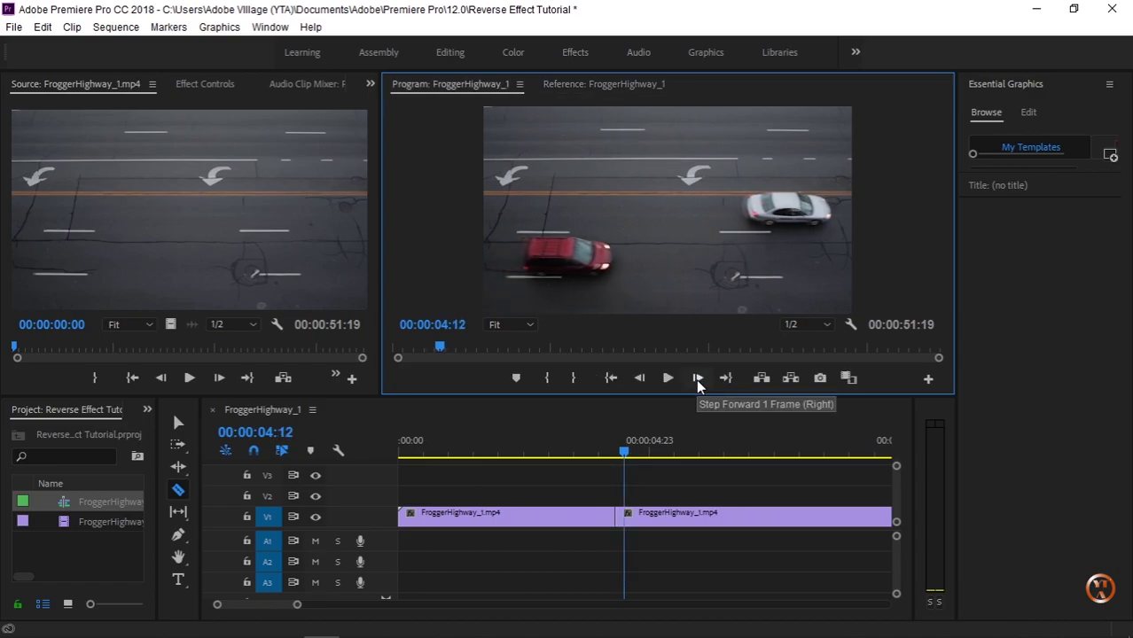
{"action": "left_click", "coordinate": [697, 379]}
{"action": "left_click", "coordinate": [698, 379]}
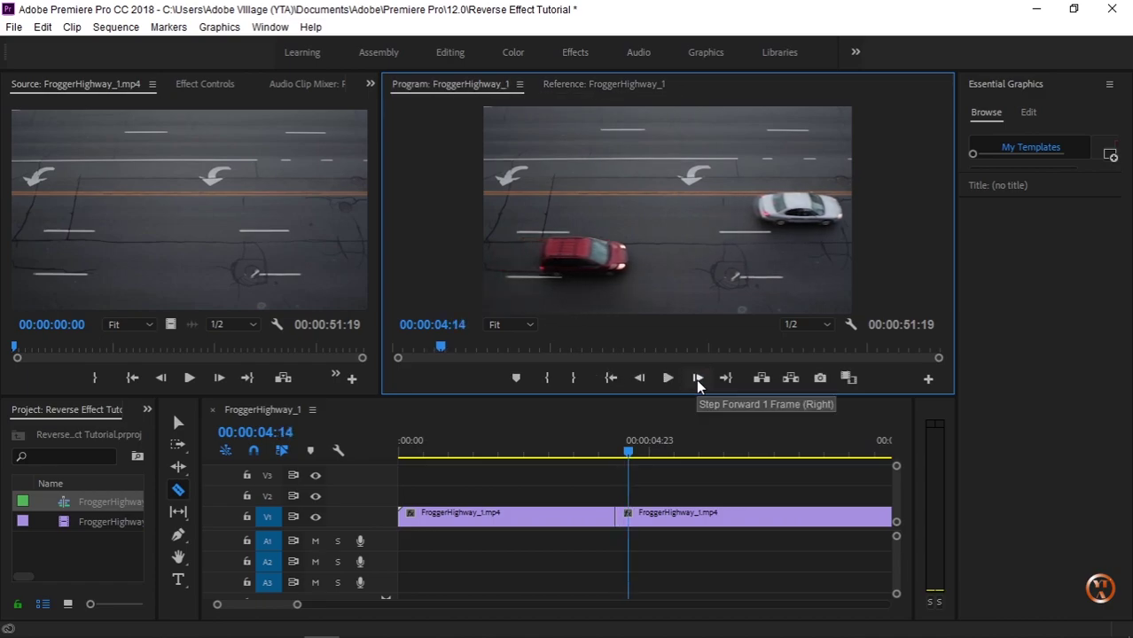
{"action": "left_click", "coordinate": [698, 379]}
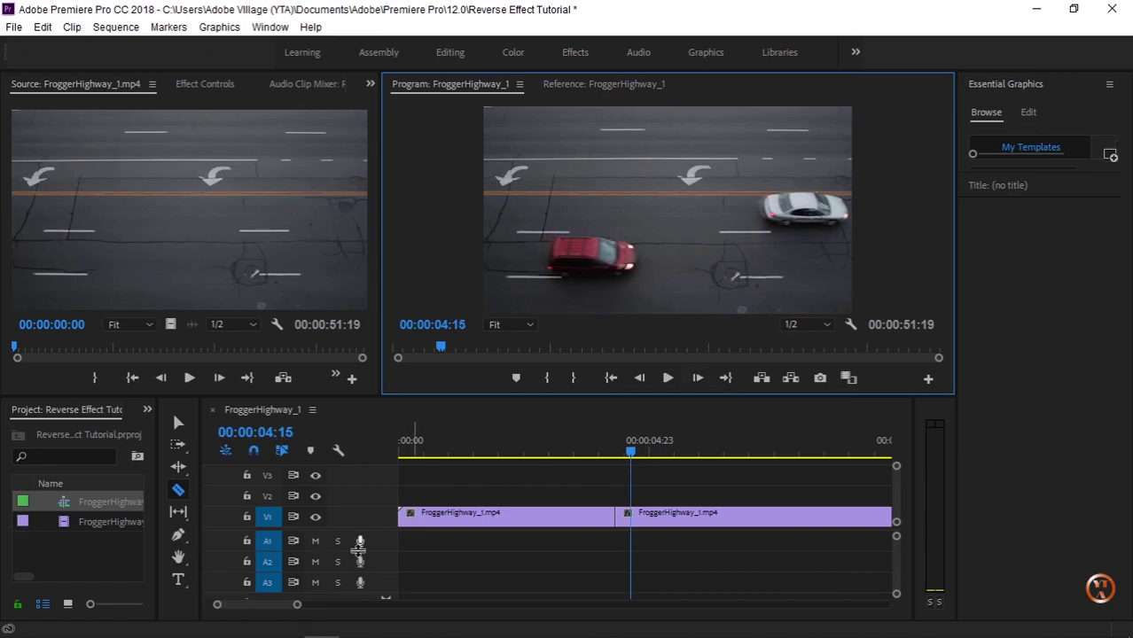
{"action": "left_click_drag", "start_coordinate": [297, 604], "coordinate": [270, 604]}
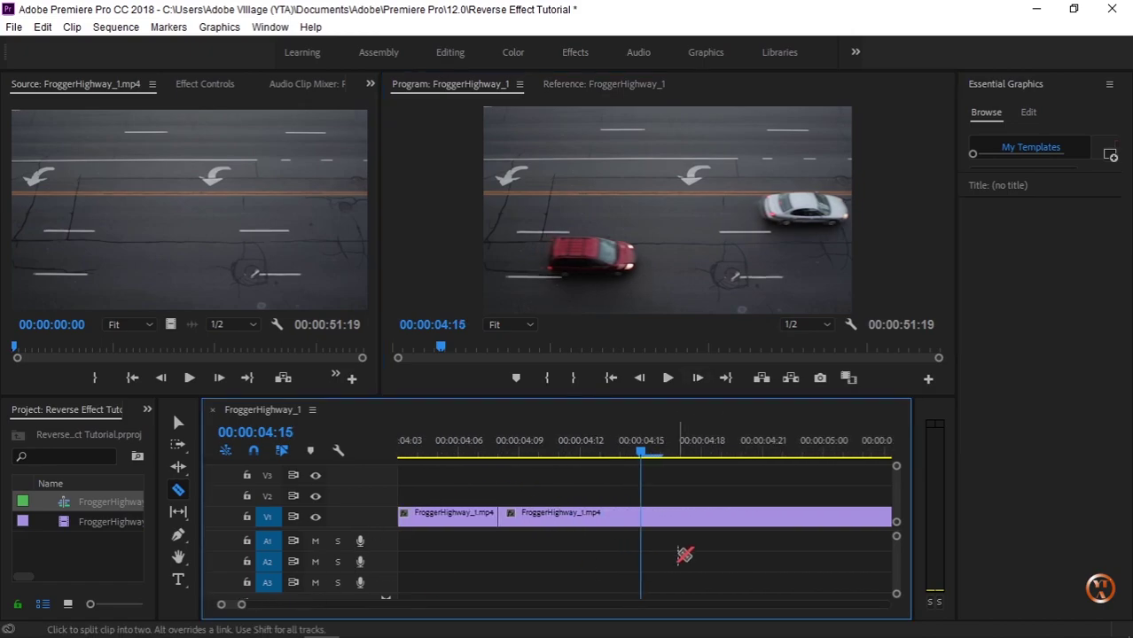
{"action": "key", "text": "Left"}
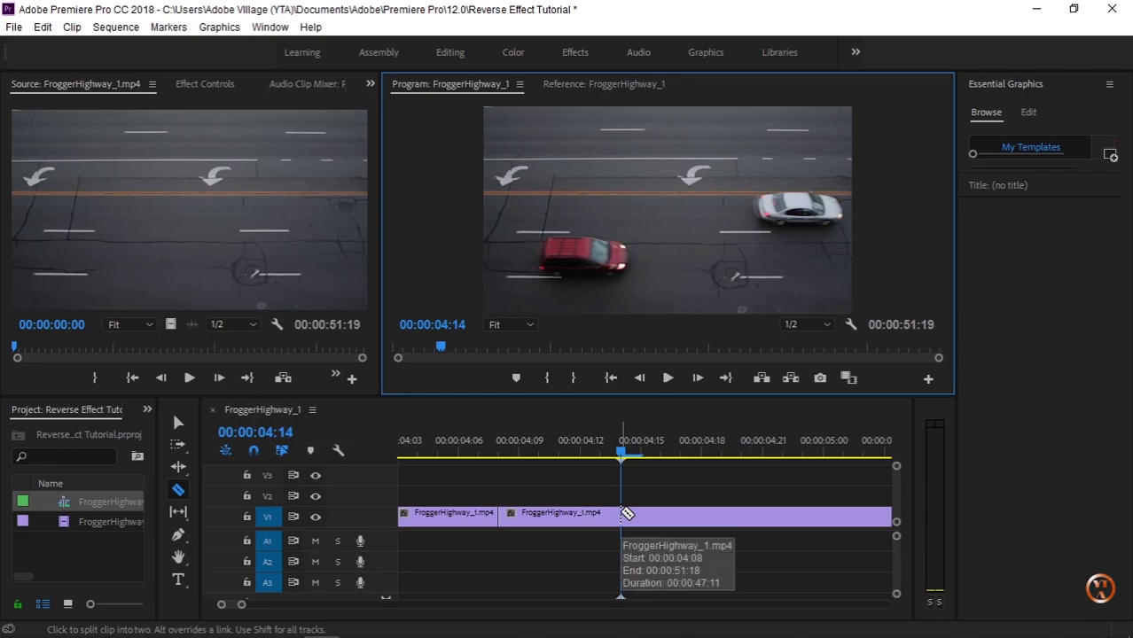
{"action": "left_click", "coordinate": [626, 514]}
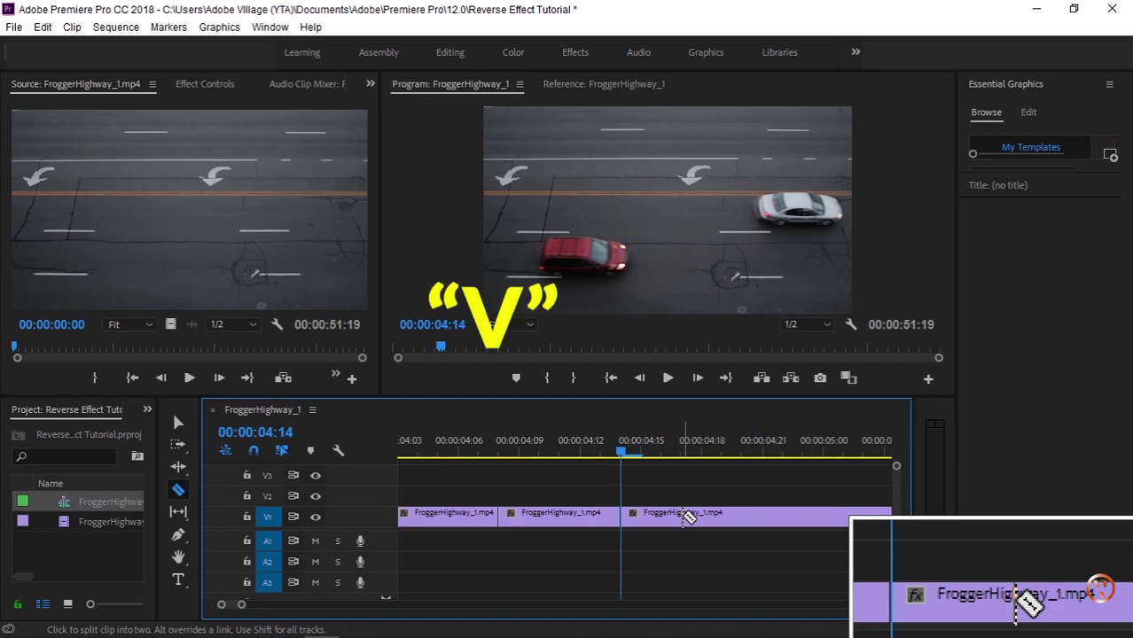
- With the Selection tool, drag the third V1 piece later to leave a gap
{"action": "left_click", "coordinate": [178, 430]}
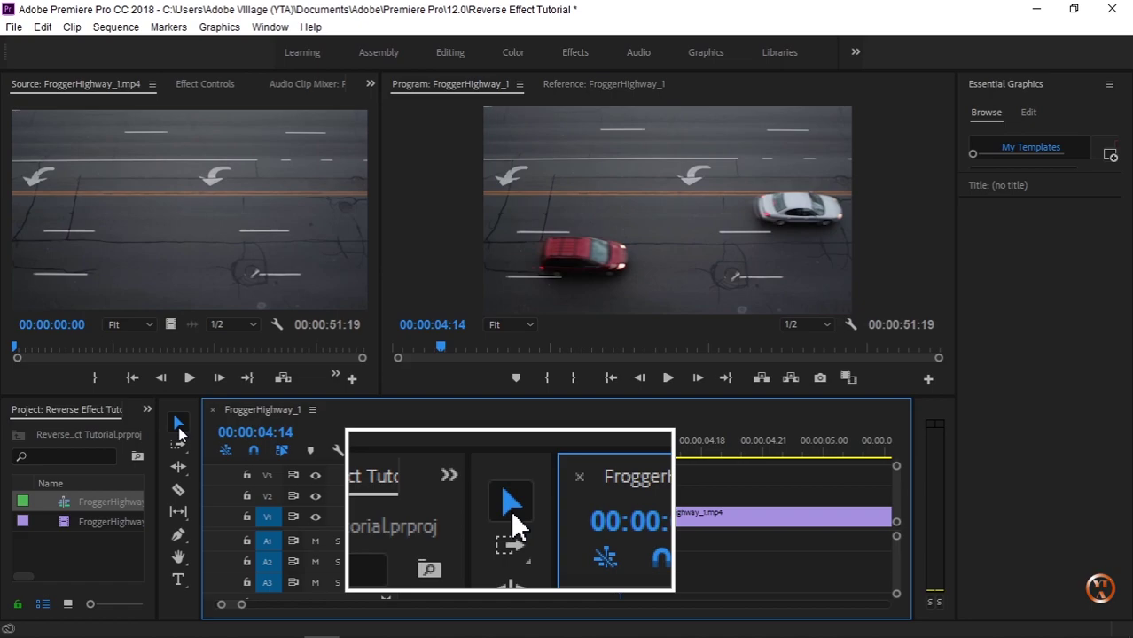
{"action": "left_click", "coordinate": [679, 511]}
{"action": "left_click_drag", "start_coordinate": [680, 513], "coordinate": [895, 520]}
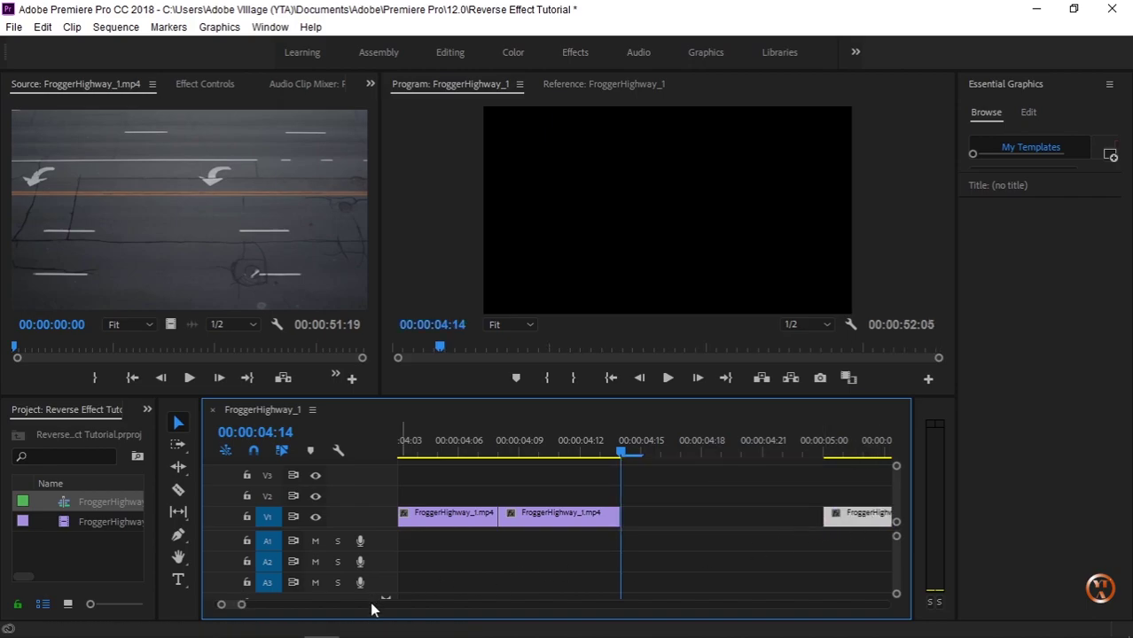
- Duplicate the six-frame piece right after the original and push the remaining footage later
{"action": "left_click_drag", "start_coordinate": [241, 605], "coordinate": [266, 604]}
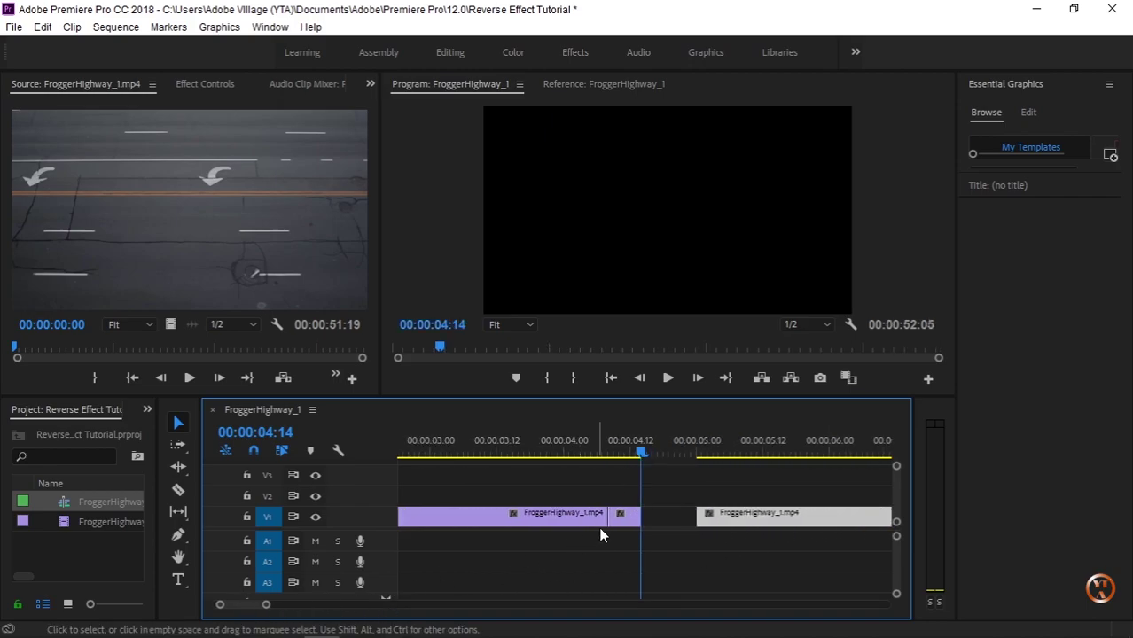
{"action": "left_click_drag", "start_coordinate": [766, 523], "coordinate": [823, 519]}
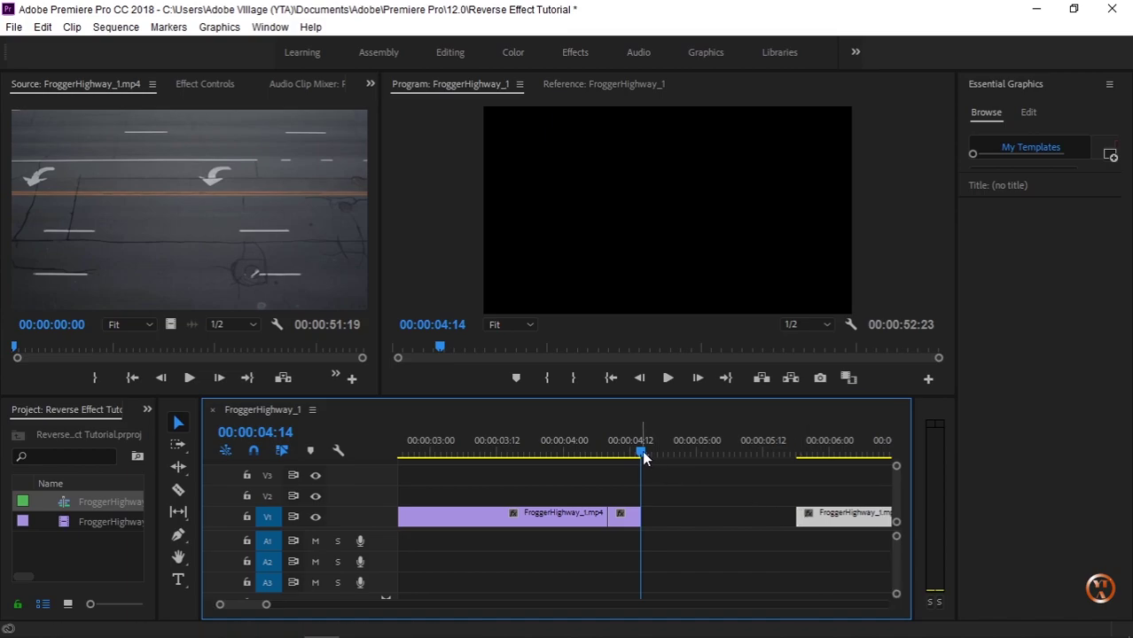
{"action": "mouse_move", "coordinate": [640, 452]}
{"action": "left_mouse_down"}
{"action": "mouse_move", "coordinate": [615, 467]}
{"action": "mouse_move", "coordinate": [630, 462]}
{"action": "left_mouse_up"}
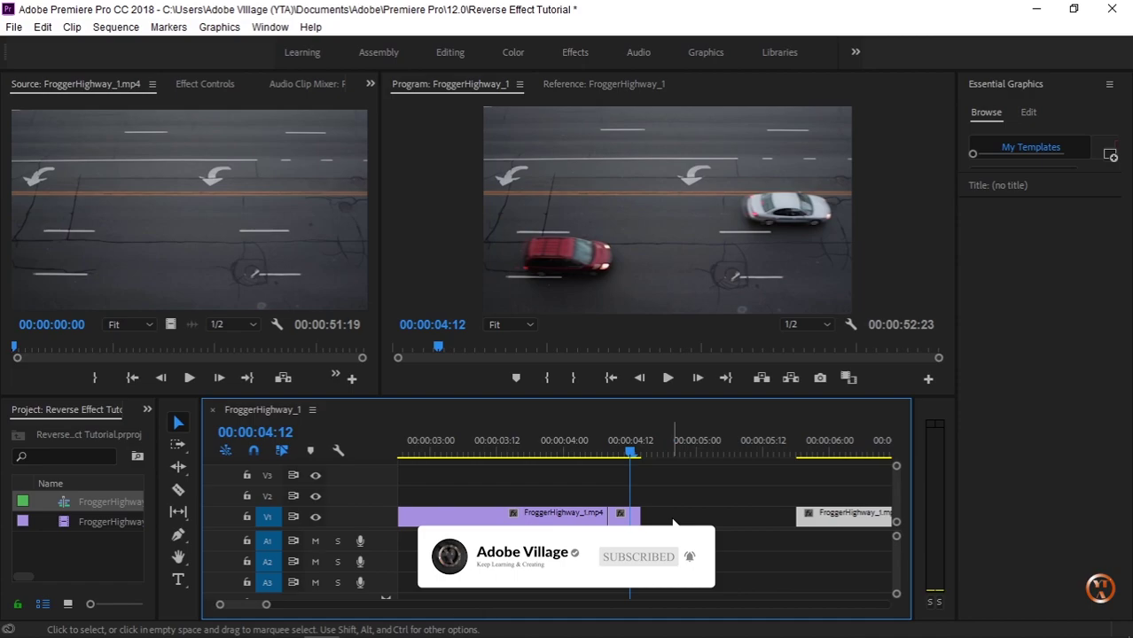
{"action": "left_click_drag", "start_coordinate": [828, 523], "coordinate": [849, 530]}
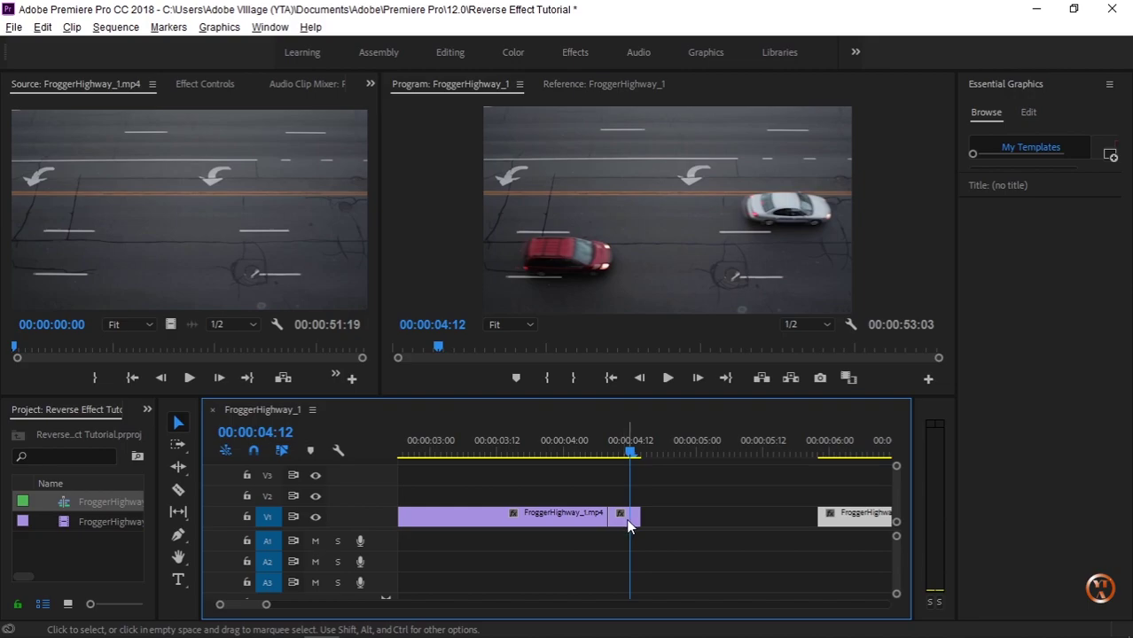
{"action": "left_click_drag", "start_coordinate": [628, 526], "coordinate": [665, 530]}
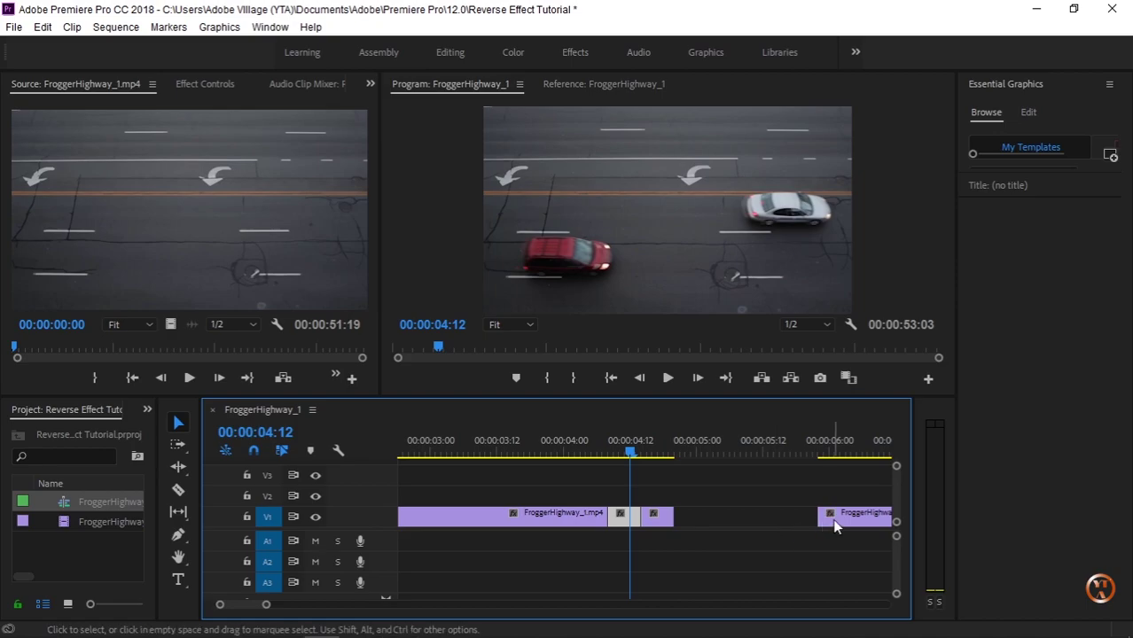
{"action": "left_click_drag", "start_coordinate": [835, 526], "coordinate": [853, 526]}
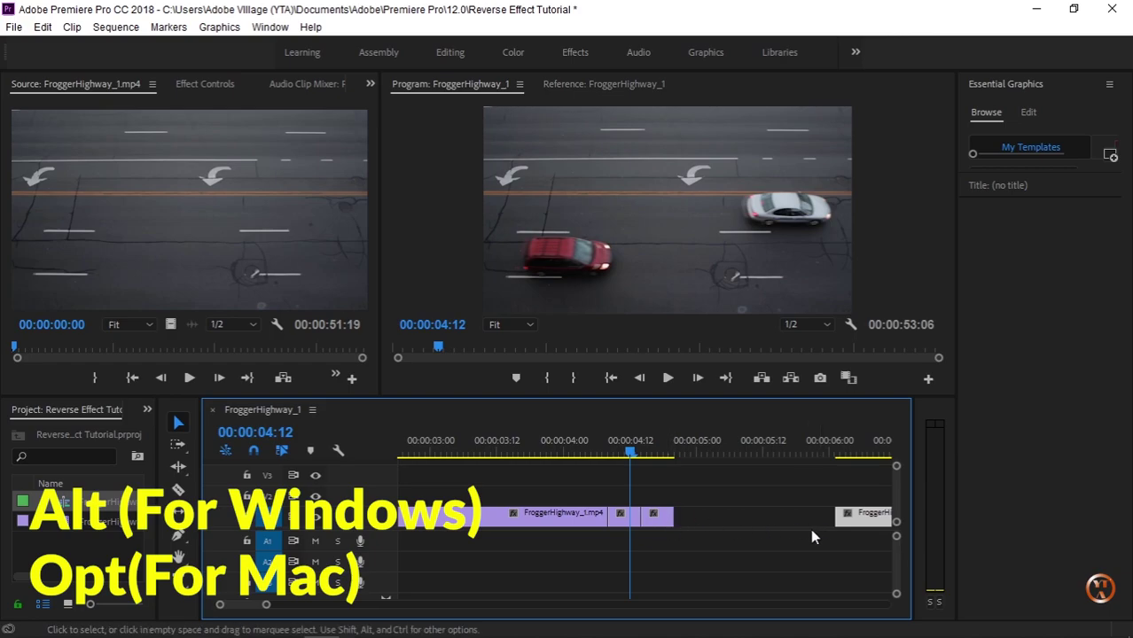
- Add more copies to make six short pieces, then snap the remaining footage against them
{"action": "left_click_drag", "start_coordinate": [855, 523], "coordinate": [882, 527]}
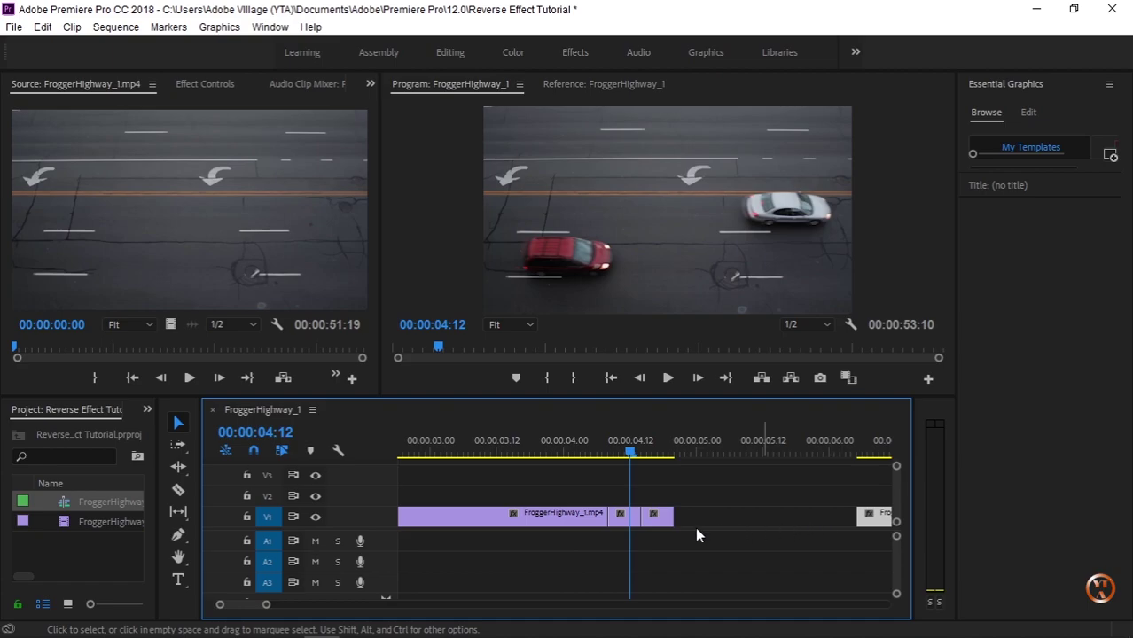
{"action": "right_click", "coordinate": [626, 524]}
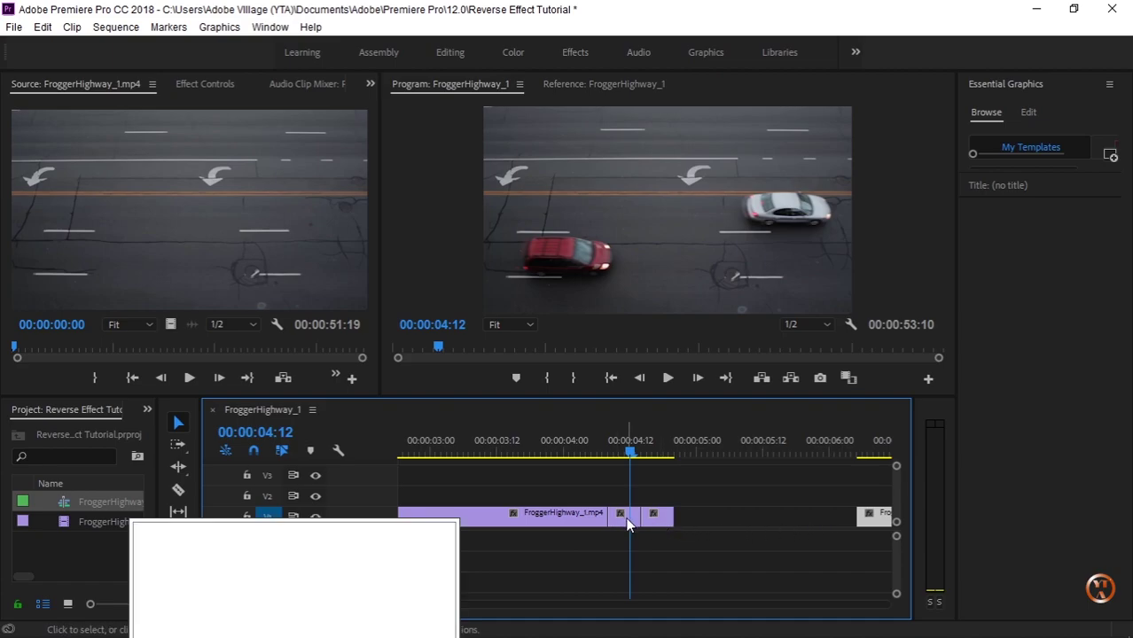
{"action": "left_click_drag", "start_coordinate": [661, 518], "coordinate": [770, 524]}
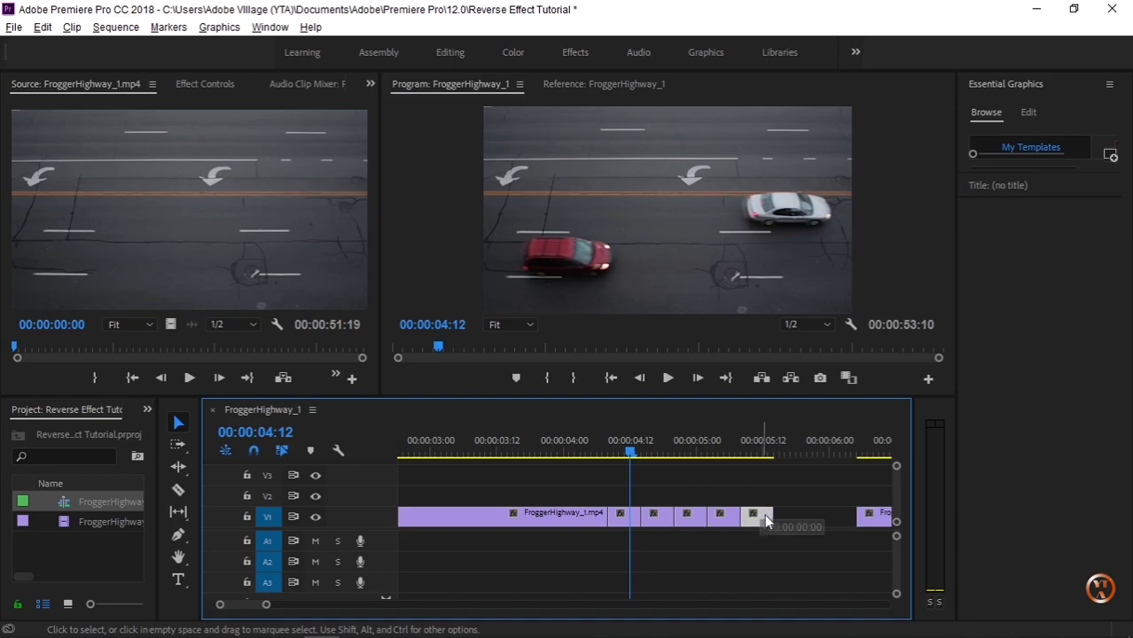
{"action": "left_click_drag", "start_coordinate": [761, 523], "coordinate": [794, 523]}
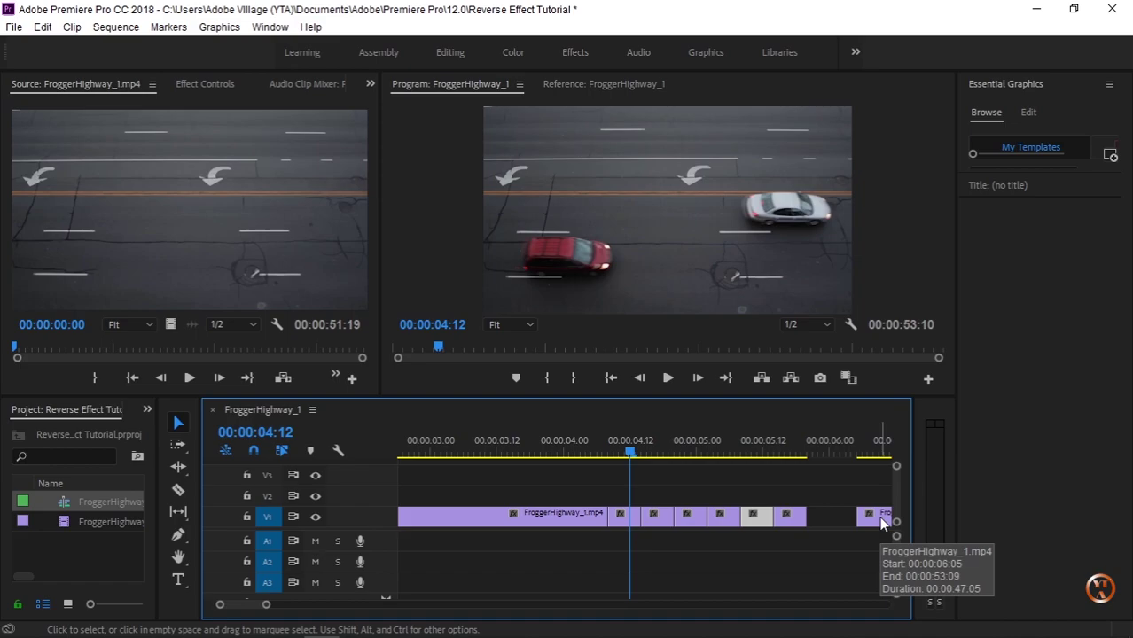
{"action": "left_click_drag", "start_coordinate": [882, 522], "coordinate": [853, 529]}
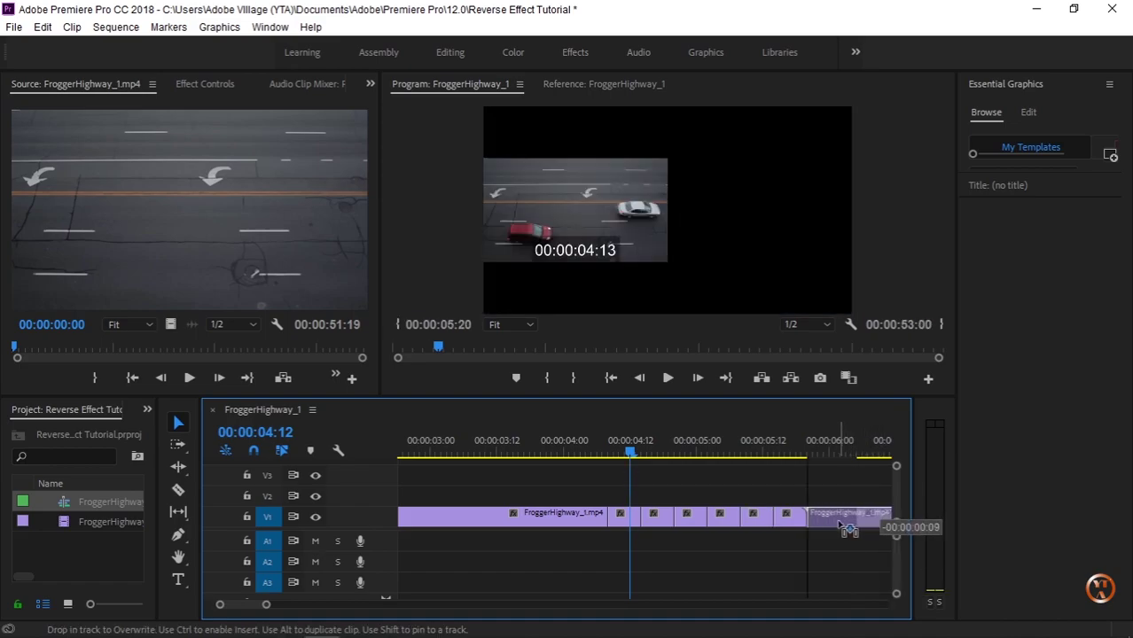
{"action": "left_click_drag", "start_coordinate": [851, 527], "coordinate": [831, 538]}
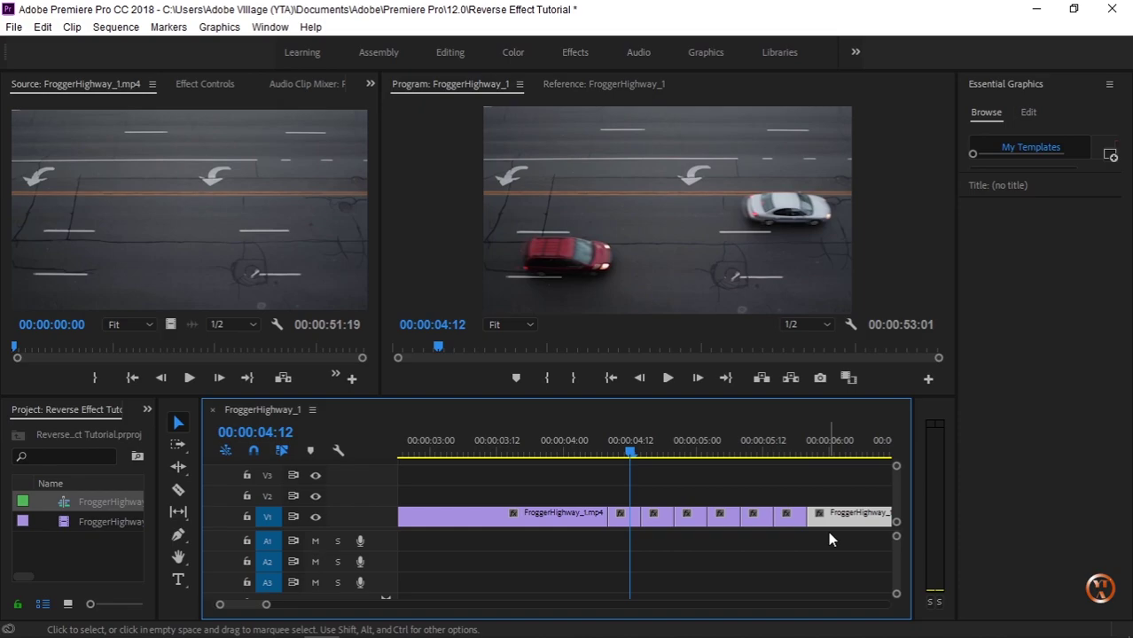
{"action": "left_click", "coordinate": [610, 454]}
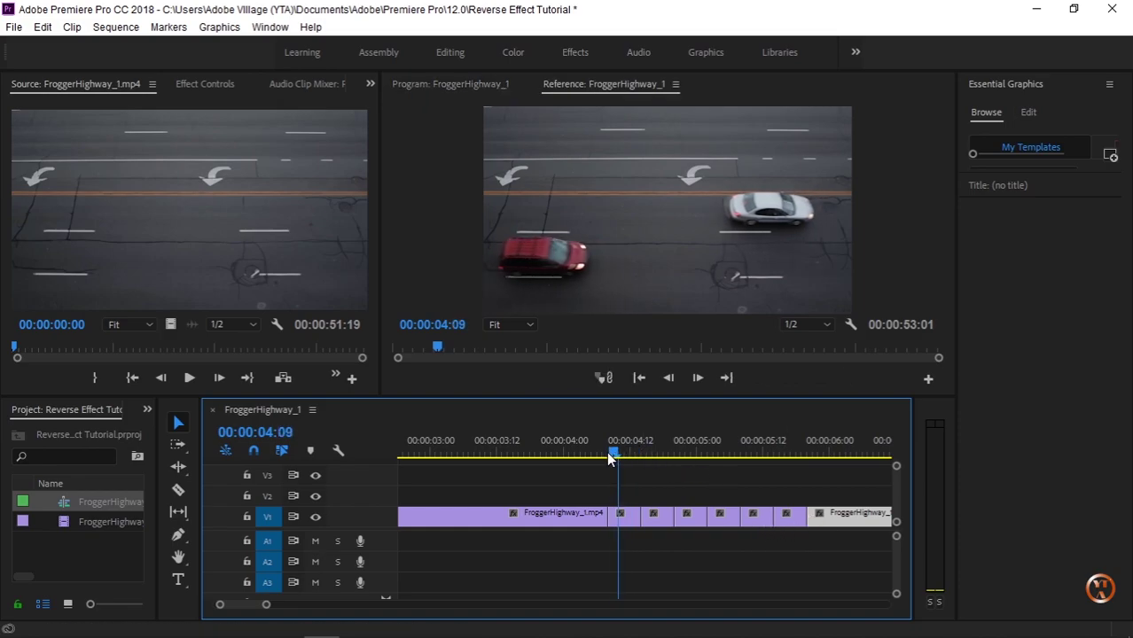
{"action": "left_click_drag", "start_coordinate": [608, 457], "coordinate": [578, 455]}
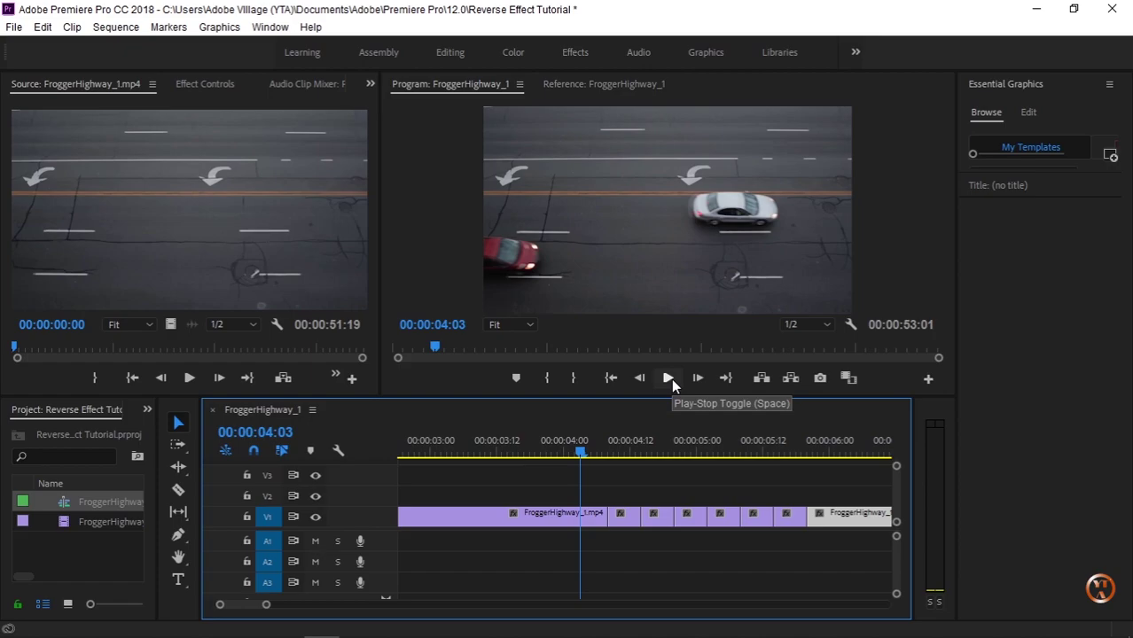
{"action": "left_click", "coordinate": [669, 379]}
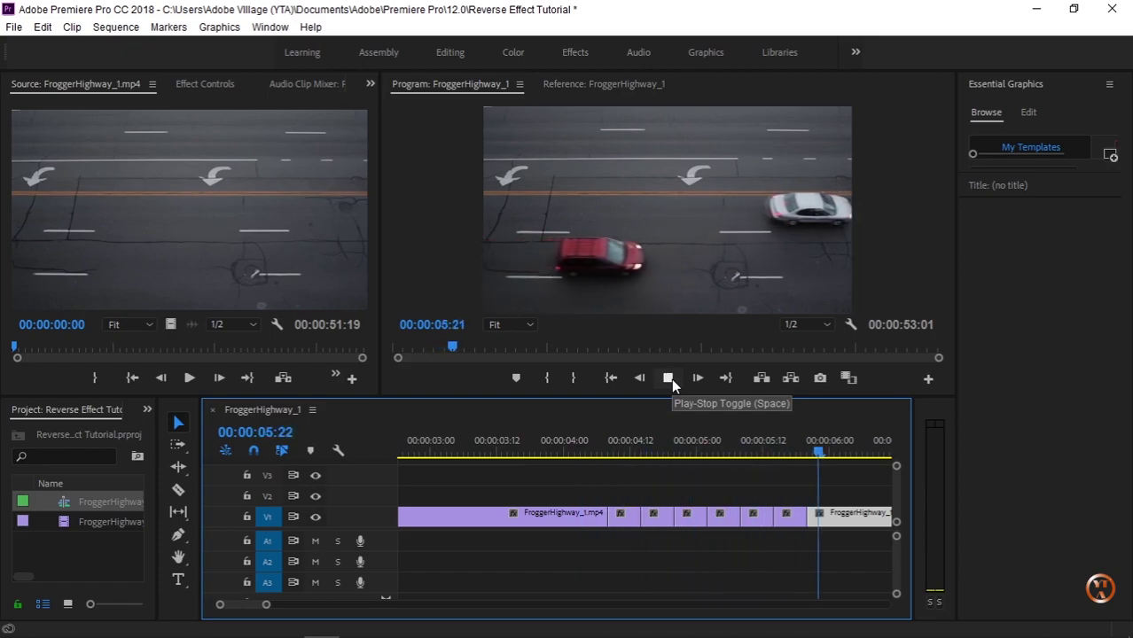
{"action": "left_click", "coordinate": [671, 379]}
{"action": "mouse_move", "coordinate": [823, 452]}
{"action": "left_mouse_down"}
{"action": "mouse_move", "coordinate": [622, 475]}
{"action": "mouse_move", "coordinate": [668, 479]}
{"action": "left_mouse_up"}
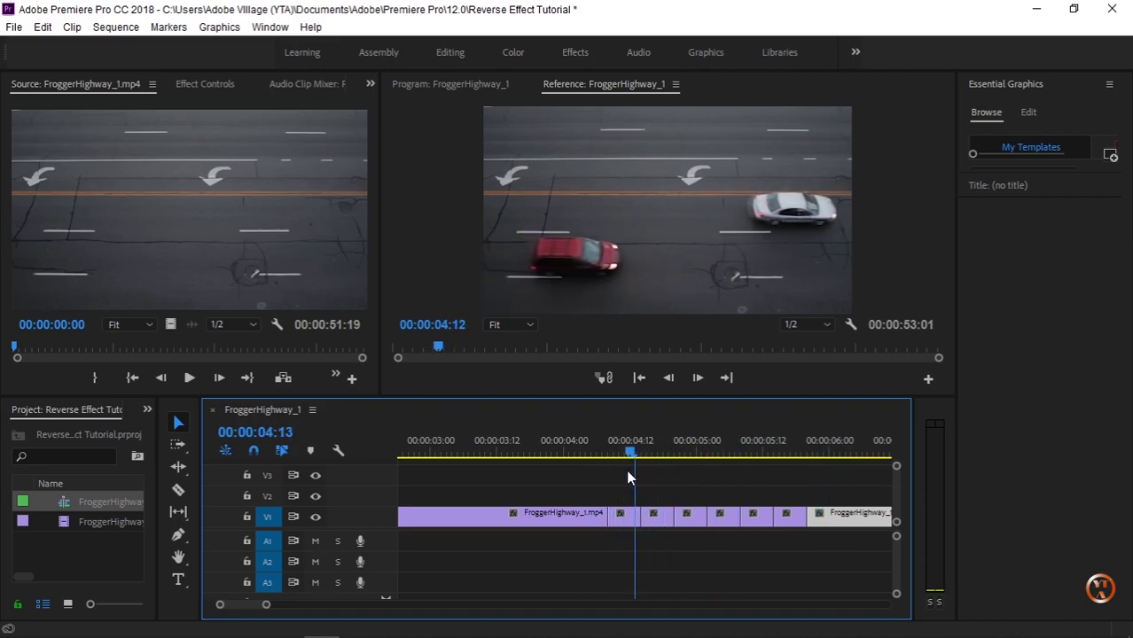
{"action": "mouse_move", "coordinate": [668, 477]}
{"action": "left_mouse_down"}
{"action": "mouse_move", "coordinate": [630, 473]}
{"action": "mouse_move", "coordinate": [657, 457]}
{"action": "left_mouse_up"}
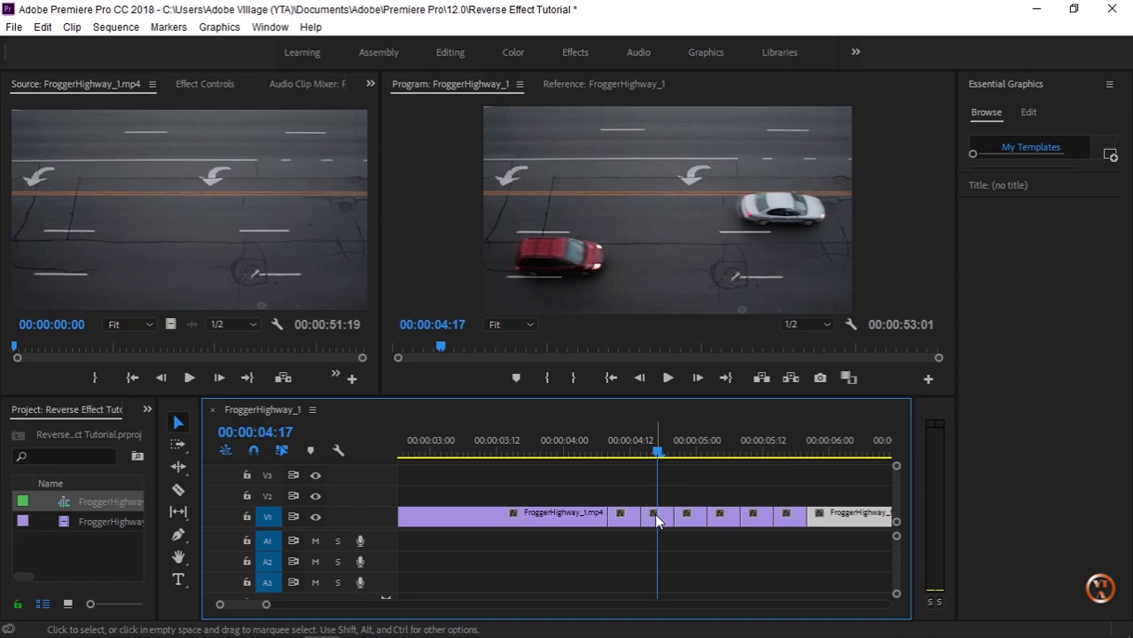
- Turn on Reverse Speed at 100% for the second short piece in Speed/Duration
{"action": "left_click", "coordinate": [654, 514]}
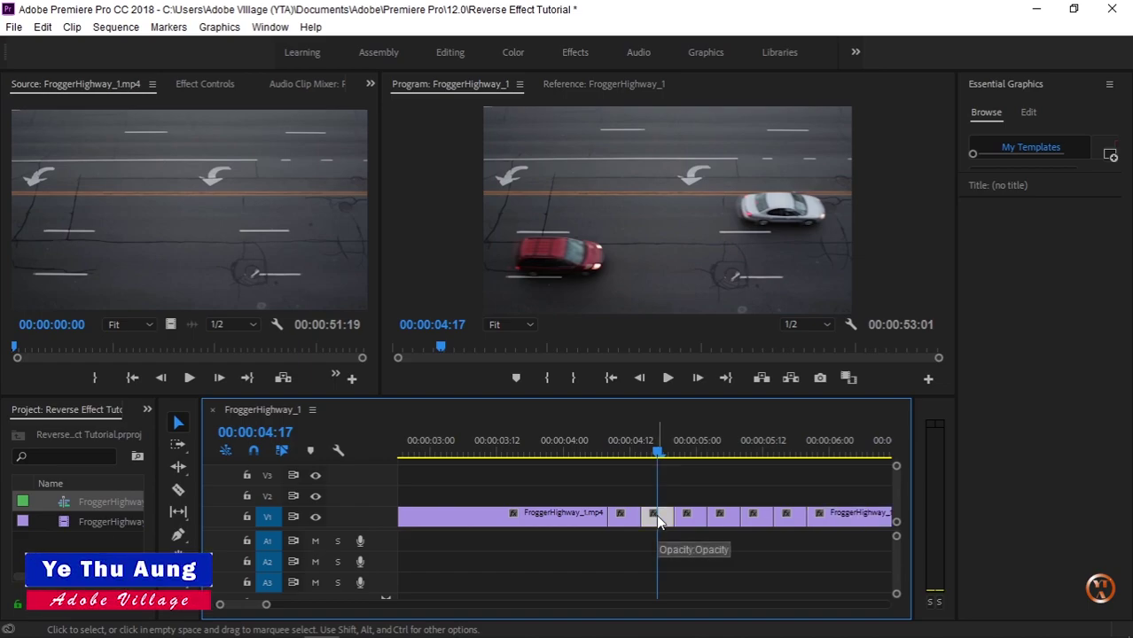
{"action": "left_click", "coordinate": [654, 515]}
{"action": "left_click", "coordinate": [658, 519]}
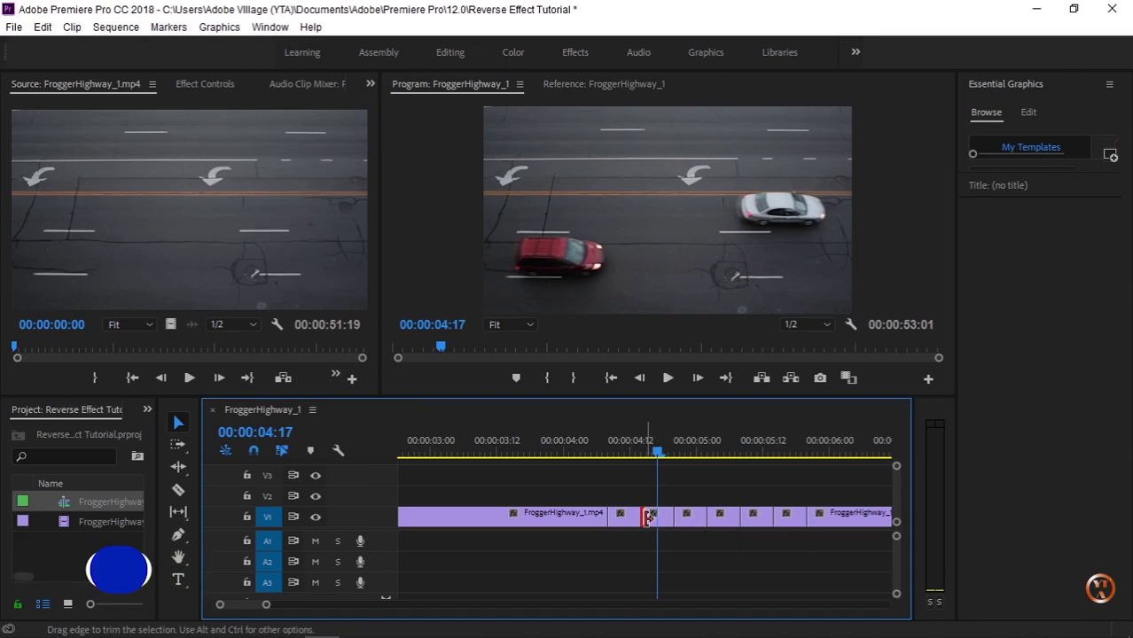
{"action": "right_click", "coordinate": [662, 522]}
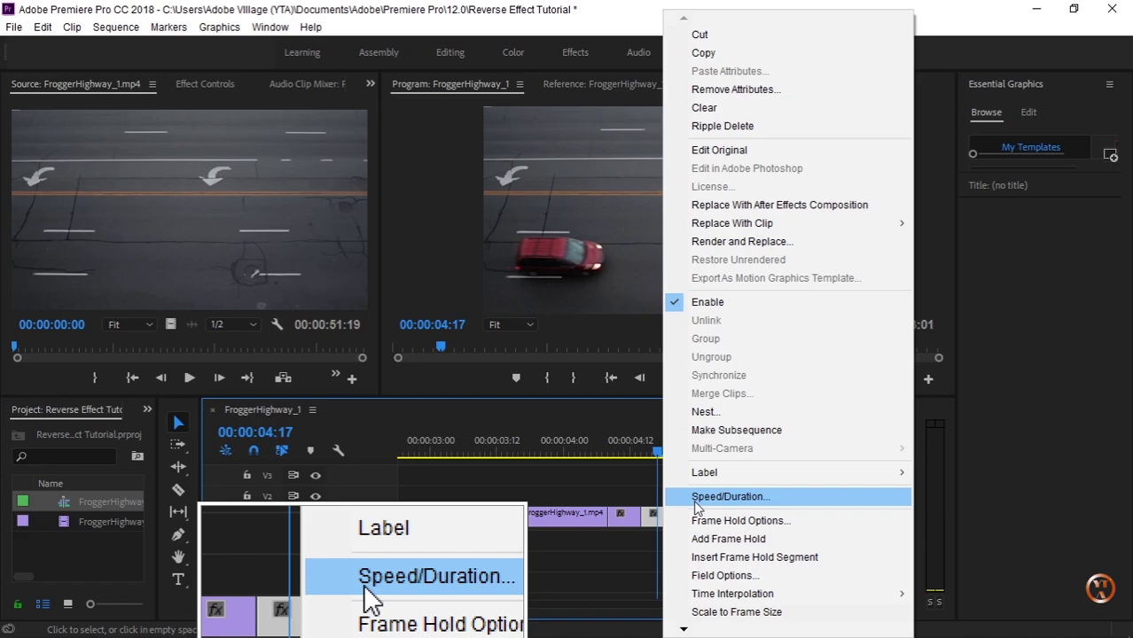
{"action": "left_click", "coordinate": [693, 498]}
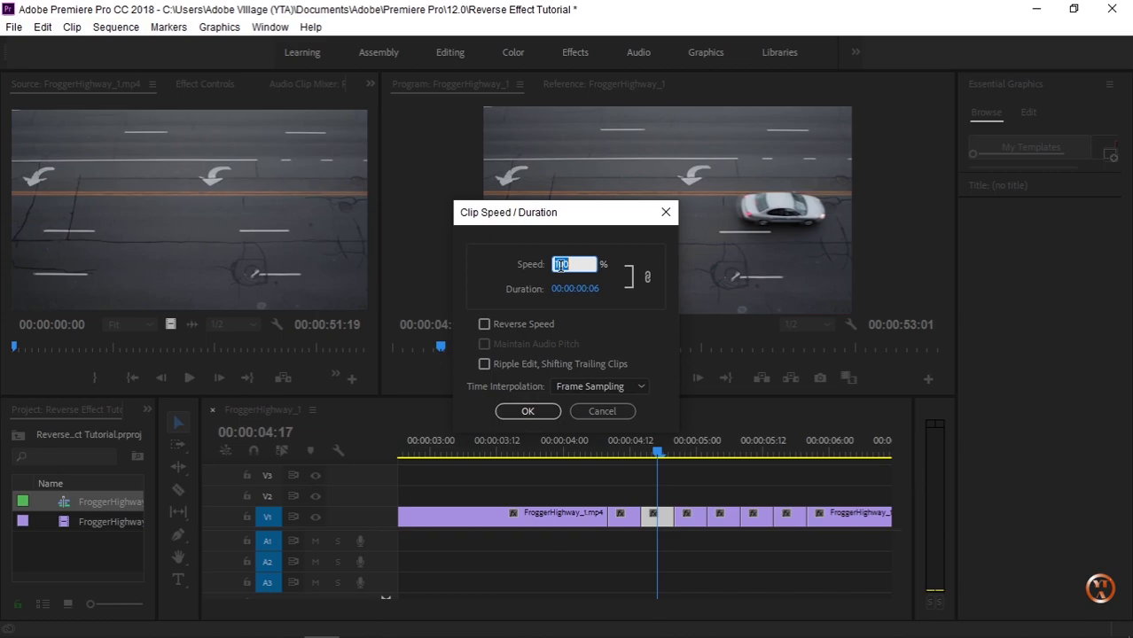
{"action": "left_click", "coordinate": [484, 324]}
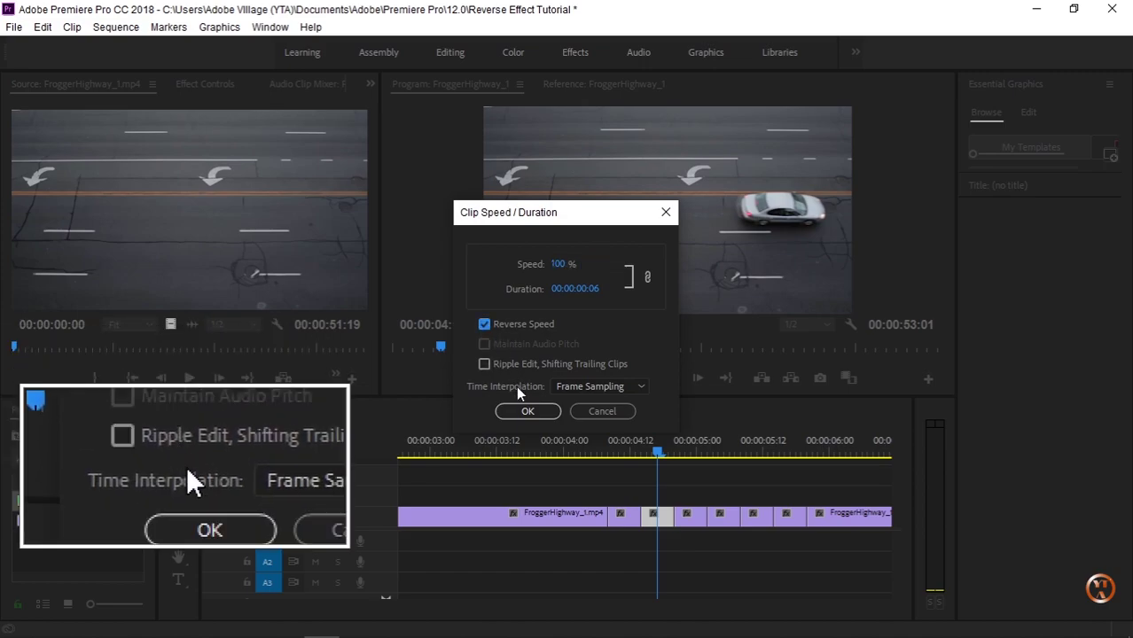
{"action": "left_click", "coordinate": [527, 411]}
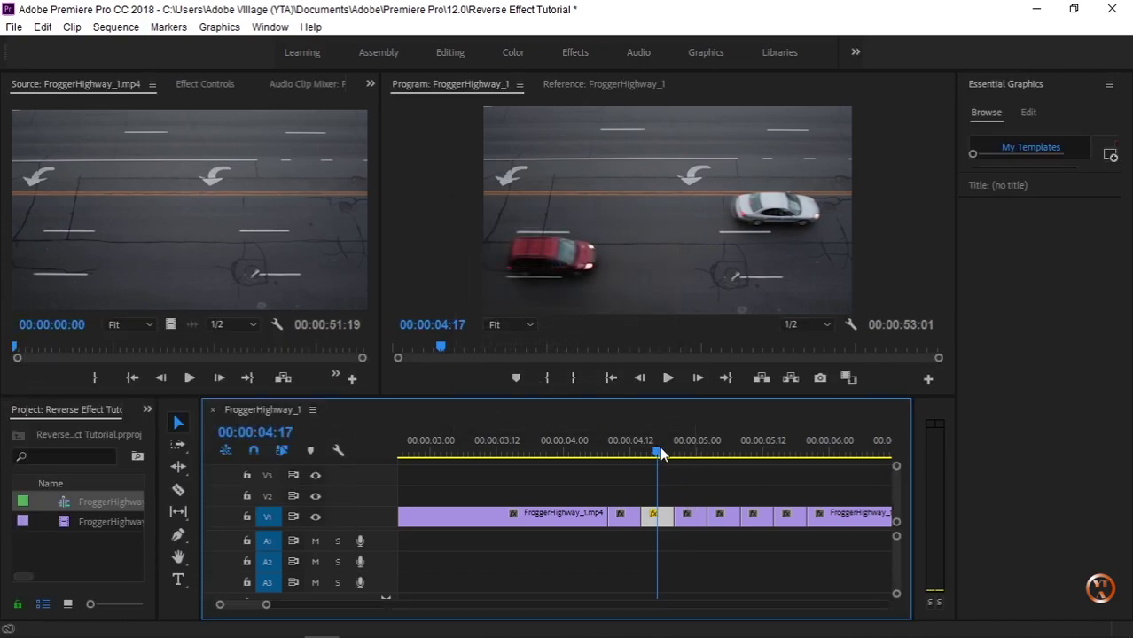
- Apply Reverse Speed to the fourth short piece near 00:00:05:04
{"action": "left_click_drag", "start_coordinate": [660, 454], "coordinate": [718, 453]}
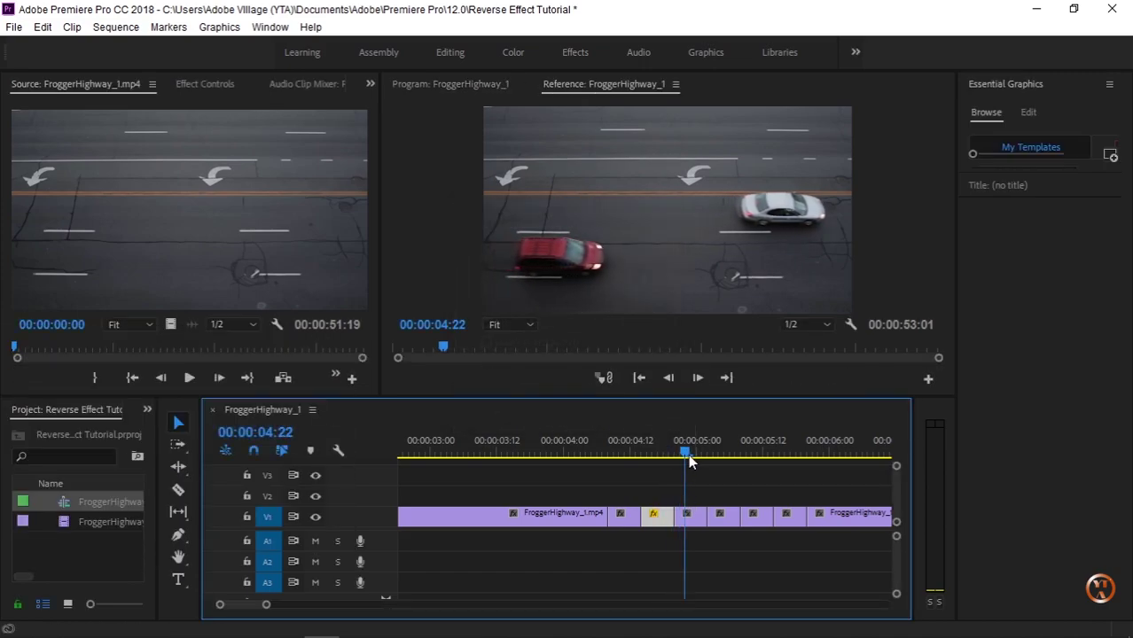
{"action": "left_click", "coordinate": [727, 517]}
{"action": "right_click", "coordinate": [727, 517]}
{"action": "left_click", "coordinate": [762, 493]}
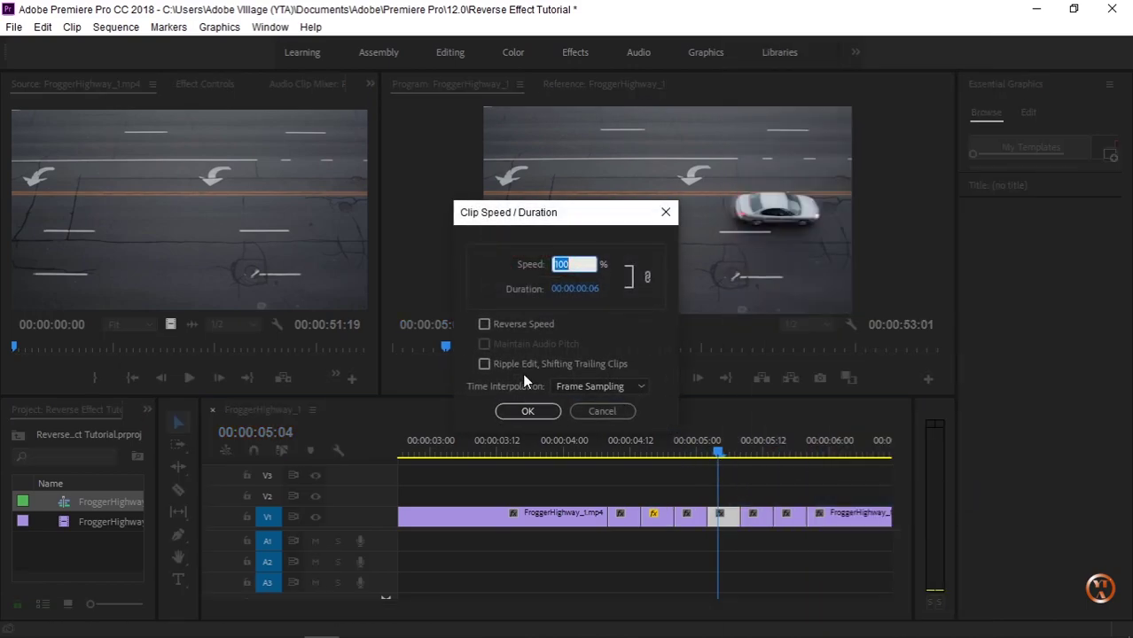
{"action": "left_click", "coordinate": [484, 324]}
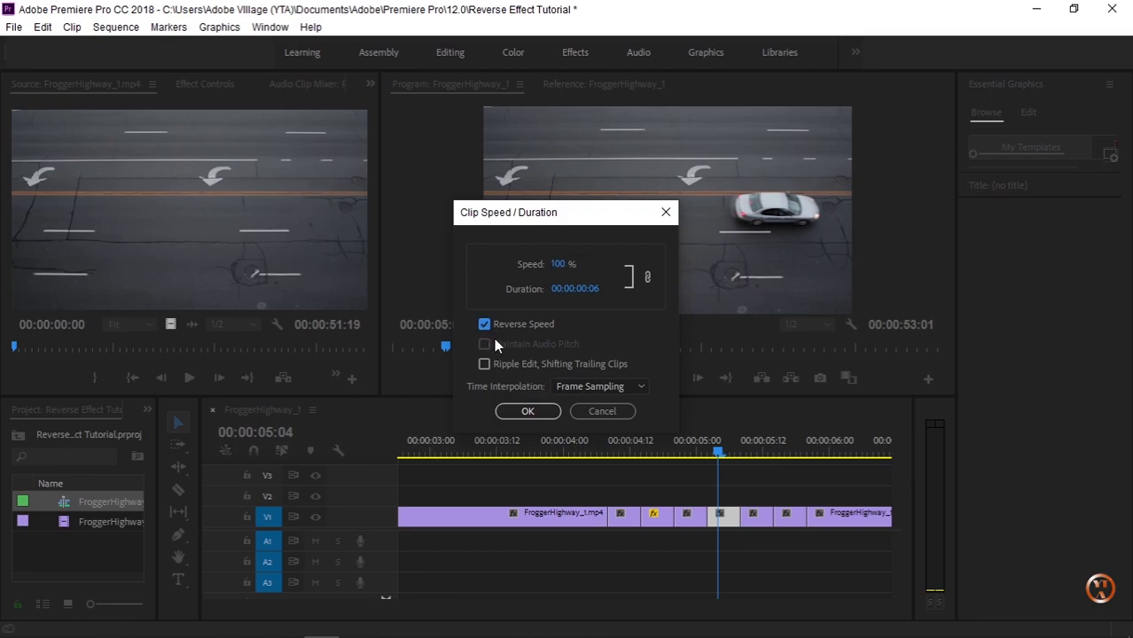
{"action": "left_click", "coordinate": [527, 411]}
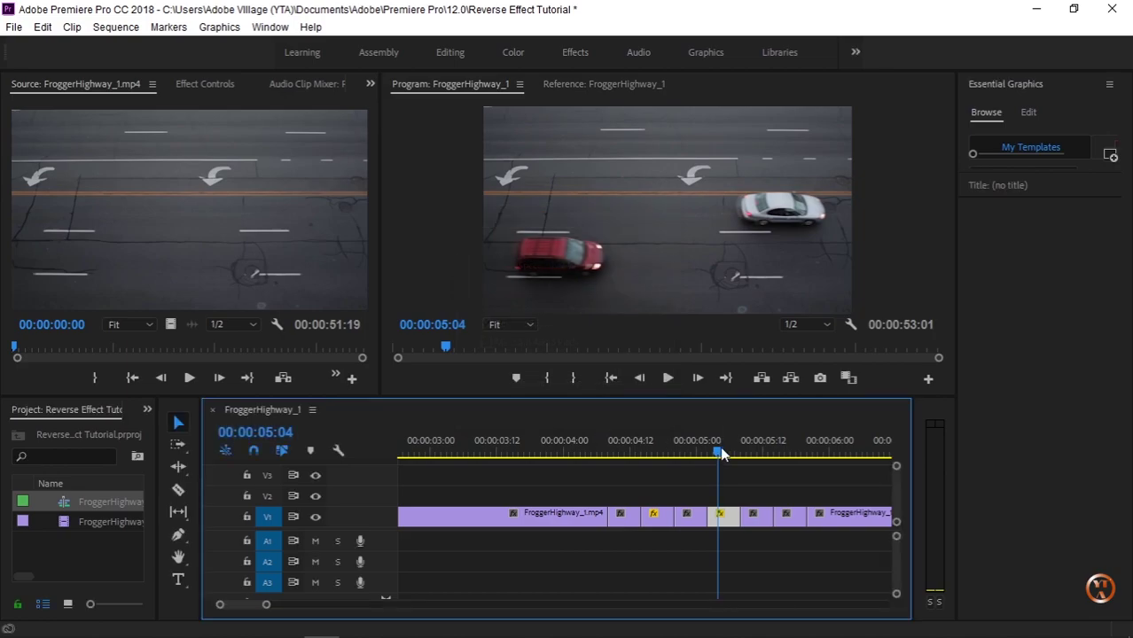
- Apply Reverse Speed to the sixth short piece near 00:00:05:12
{"action": "left_click_drag", "start_coordinate": [720, 445], "coordinate": [783, 473]}
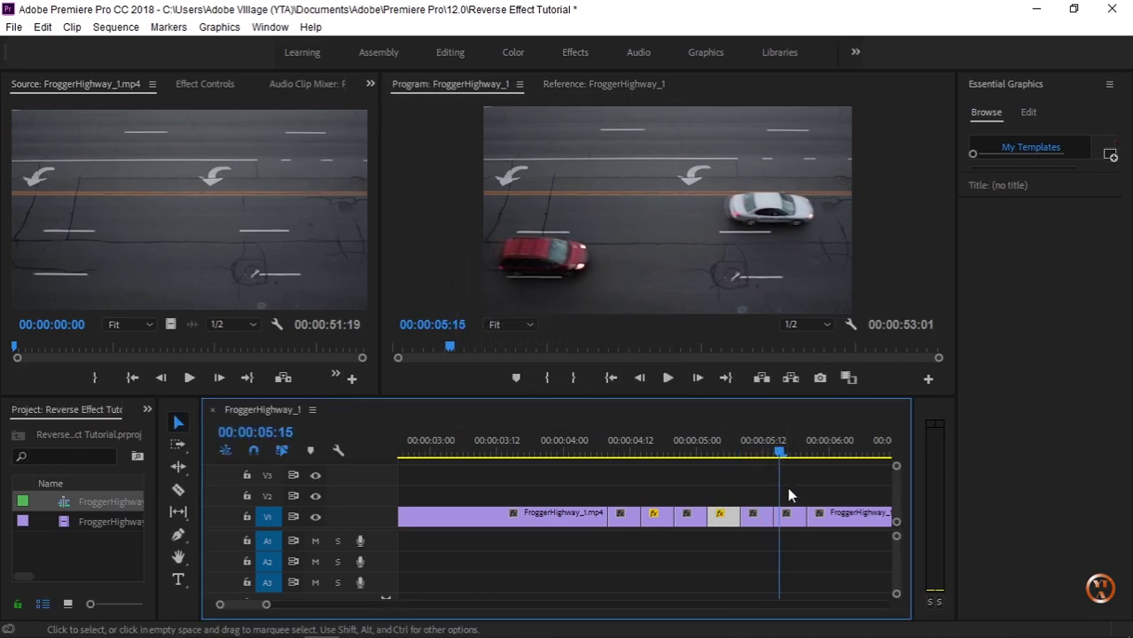
{"action": "right_click", "coordinate": [787, 516]}
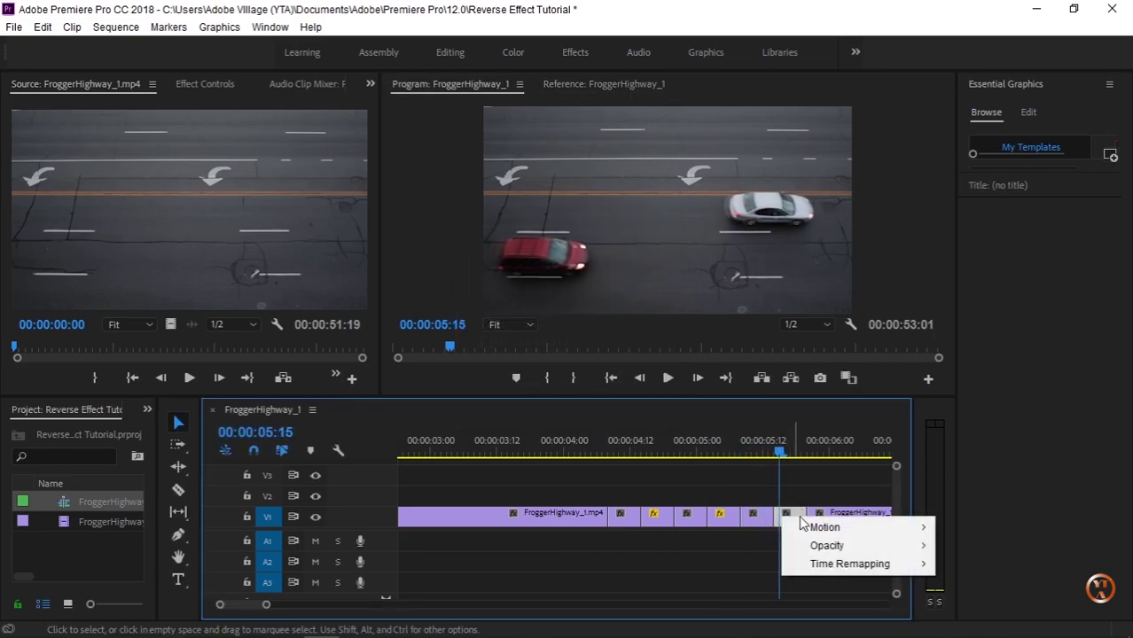
{"action": "left_click", "coordinate": [797, 519]}
{"action": "right_click", "coordinate": [797, 521]}
{"action": "key", "text": "Escape"}
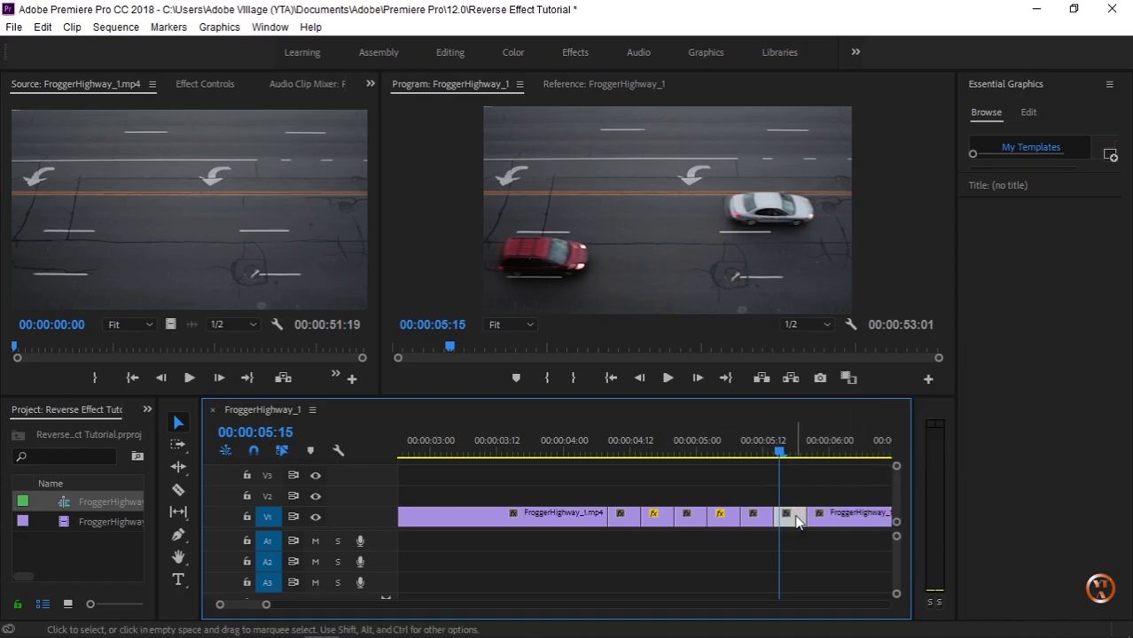
{"action": "right_click", "coordinate": [796, 520]}
{"action": "left_click", "coordinate": [808, 496]}
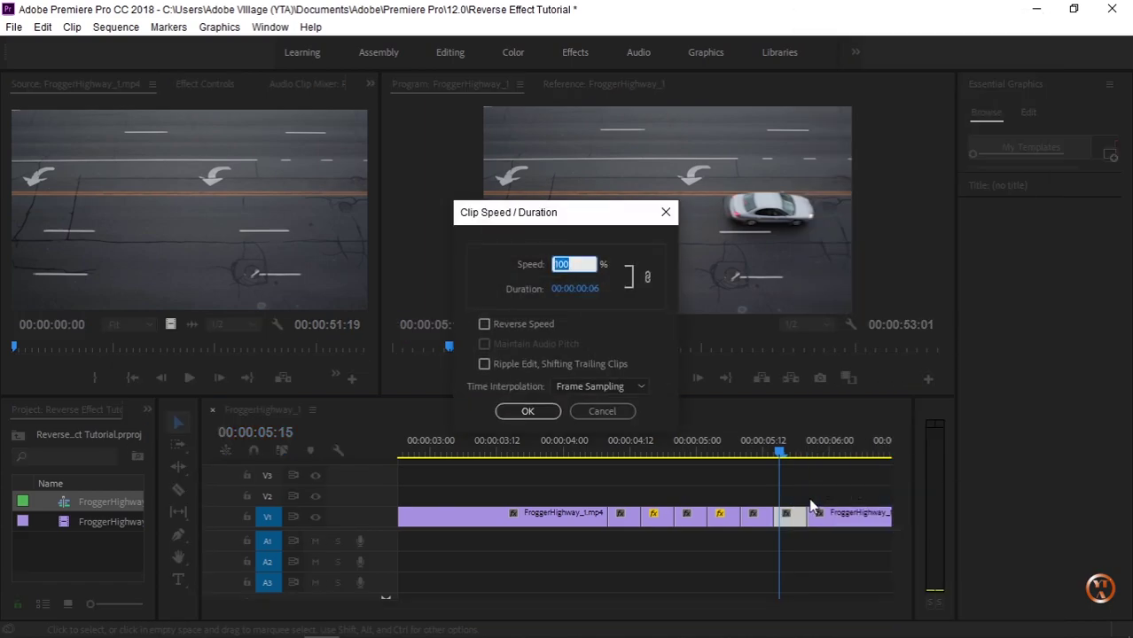
{"action": "left_click", "coordinate": [484, 324]}
{"action": "left_click", "coordinate": [527, 411]}
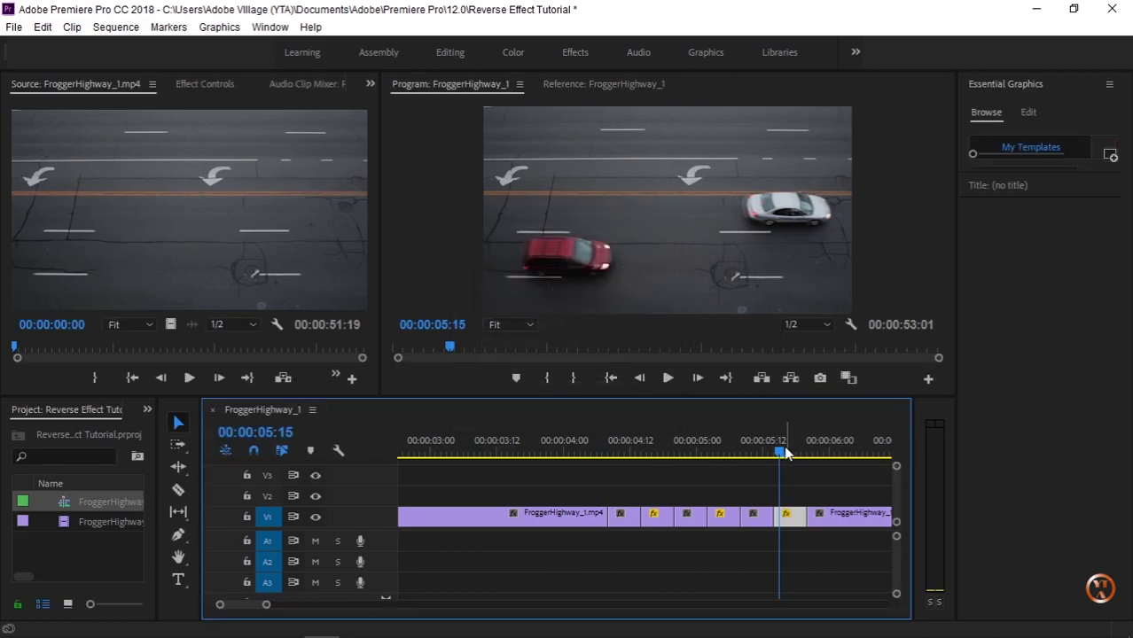
- Preview the reversed pieces from 00:00:04:03, stopping back at 00:00:03:21
{"action": "left_click_drag", "start_coordinate": [784, 452], "coordinate": [580, 454]}
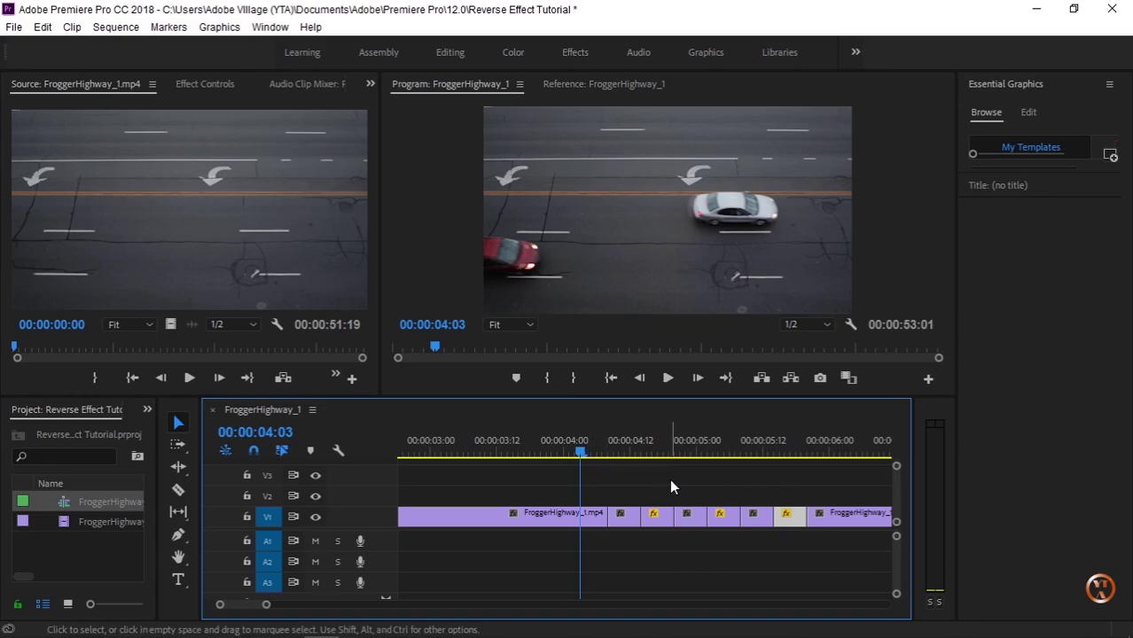
{"action": "key", "text": "space"}
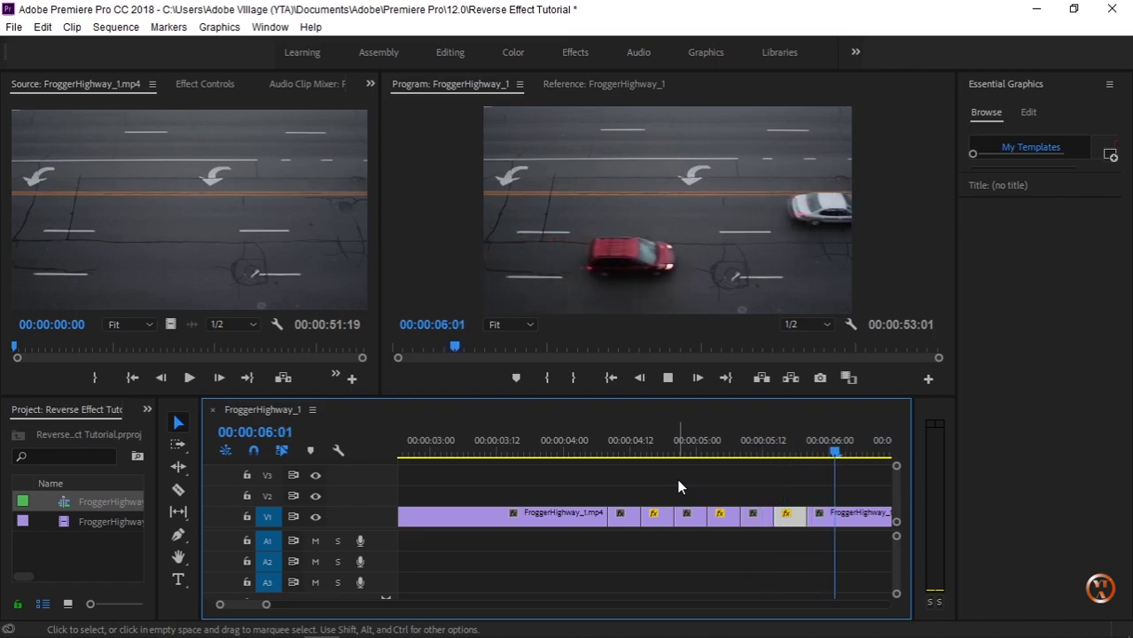
{"action": "left_click_drag", "start_coordinate": [838, 454], "coordinate": [543, 455]}
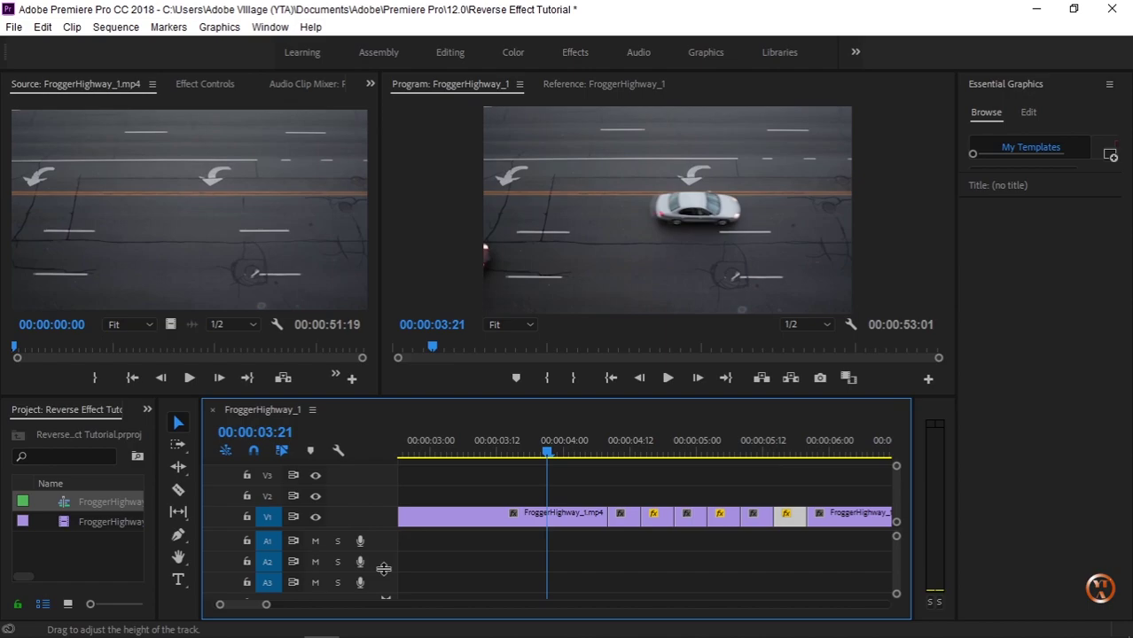
- Set the short pieces from about 04:12 to 05:20 to 160% speed
{"action": "left_click_drag", "start_coordinate": [621, 494], "coordinate": [789, 533]}
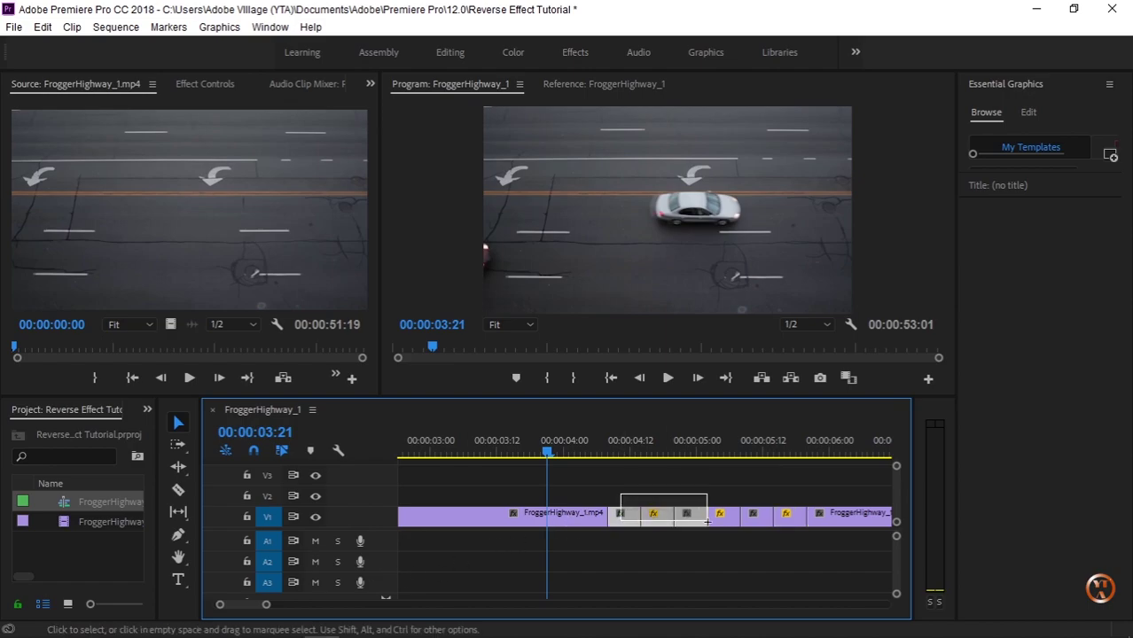
{"action": "right_click", "coordinate": [787, 519]}
{"action": "left_click", "coordinate": [807, 495]}
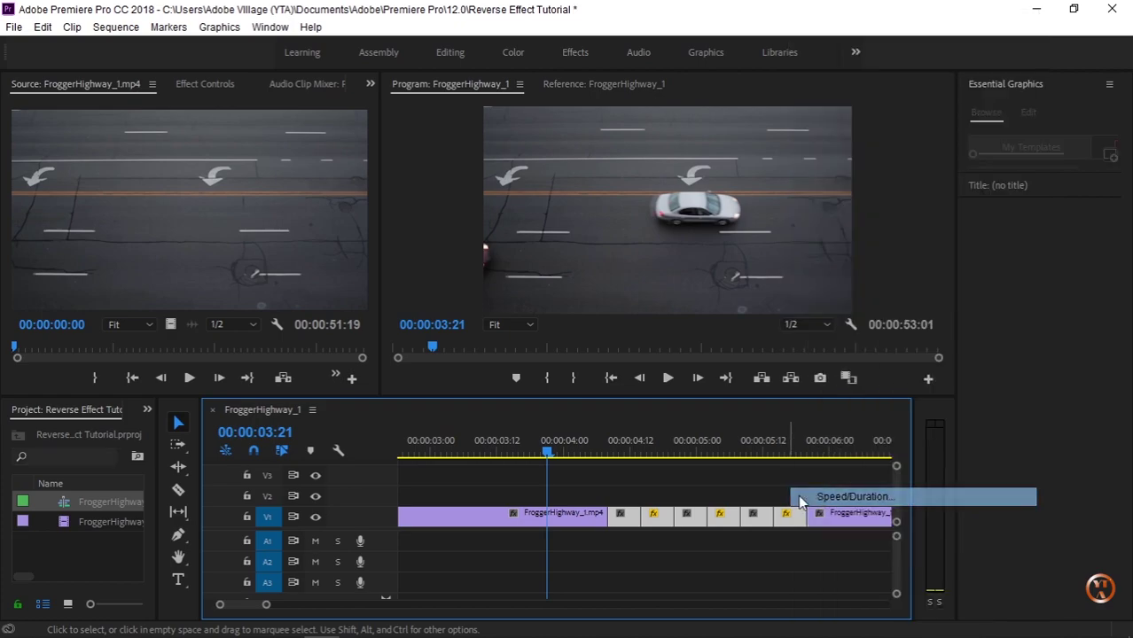
{"action": "type", "text": "10"}
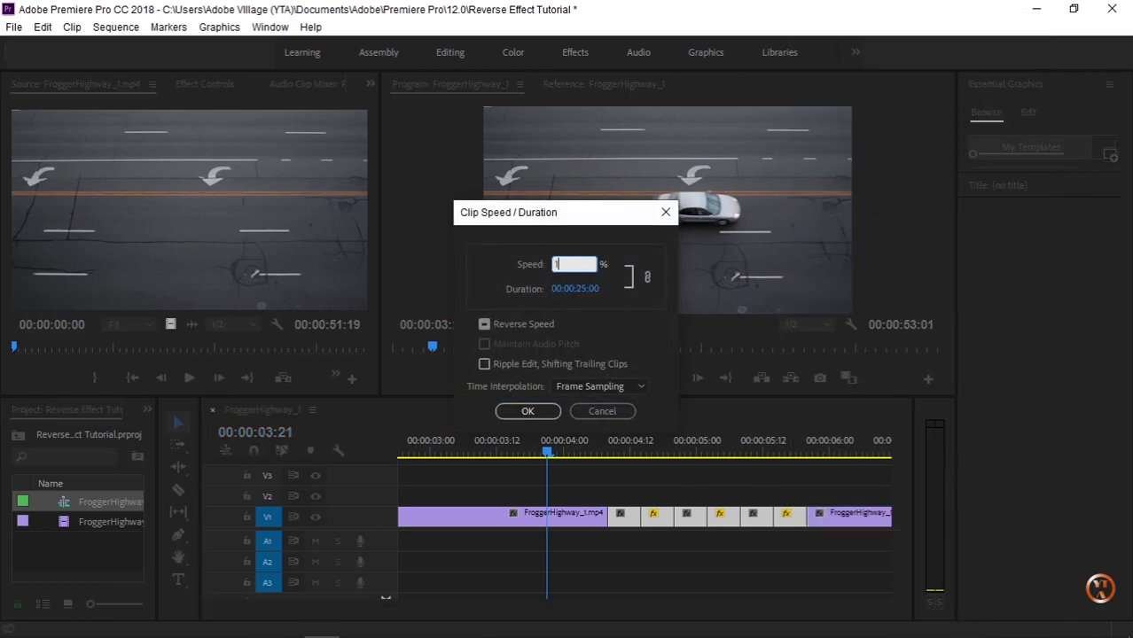
{"action": "key", "text": "BackSpace"}
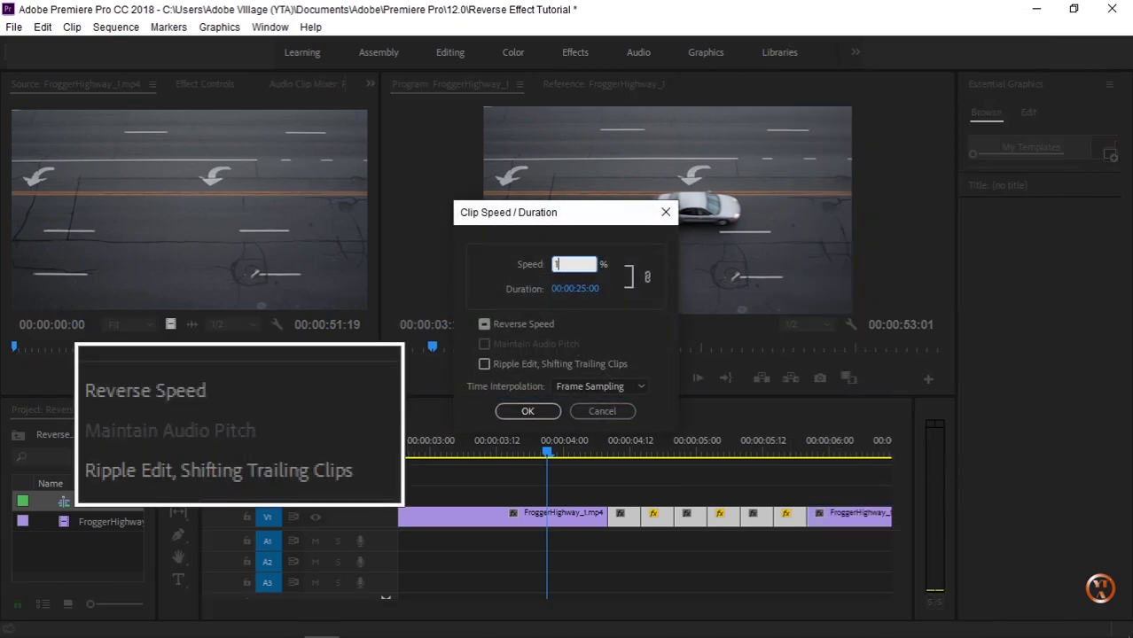
{"action": "type", "text": "60"}
{"action": "left_click", "coordinate": [550, 411]}
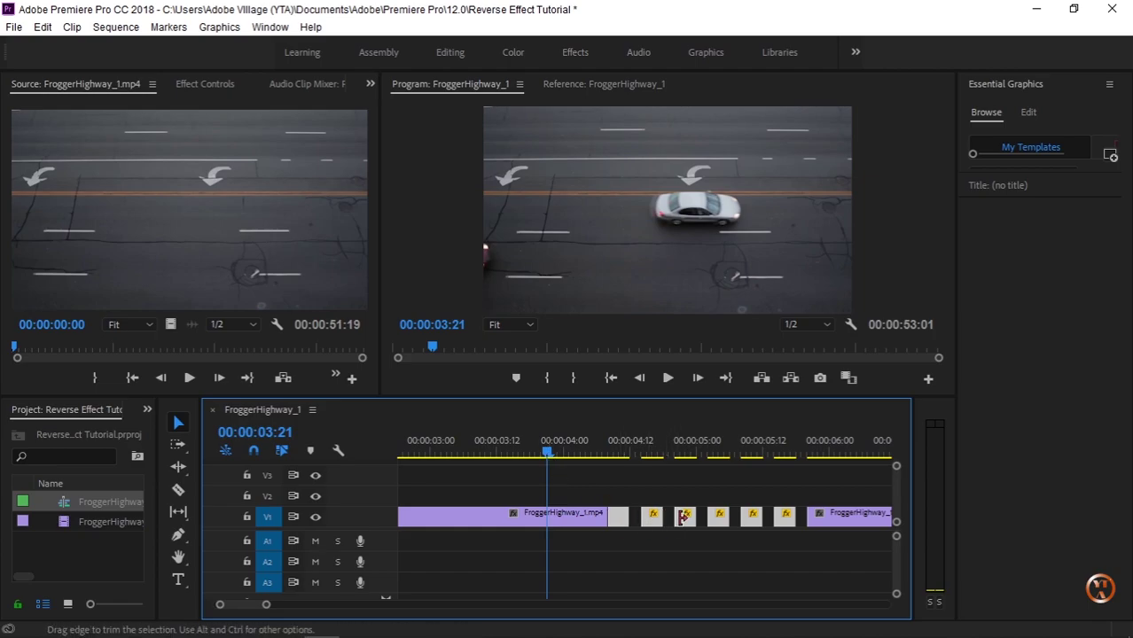
- Zoom the timeline in on the sped-up fx pieces on V1 and deselect them
{"action": "mouse_move", "coordinate": [683, 523]}
{"action": "left_click_drag", "start_coordinate": [647, 521], "coordinate": [652, 523]}
{"action": "left_click_drag", "start_coordinate": [266, 605], "coordinate": [260, 605]}
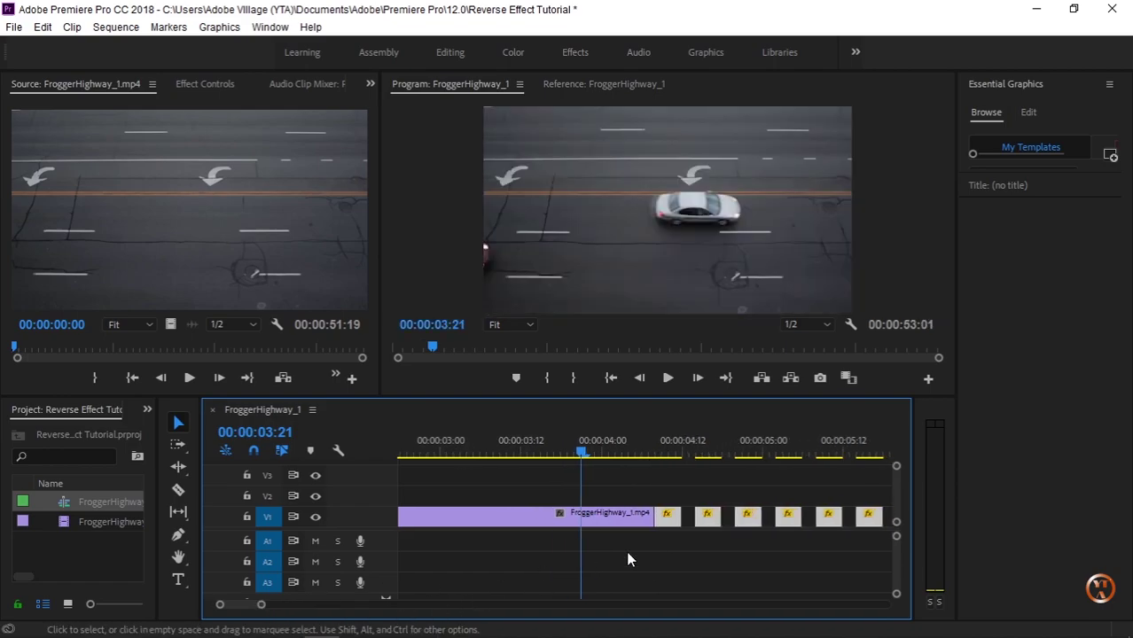
{"action": "left_click_drag", "start_coordinate": [709, 521], "coordinate": [708, 525]}
{"action": "key", "text": "shift+2"}
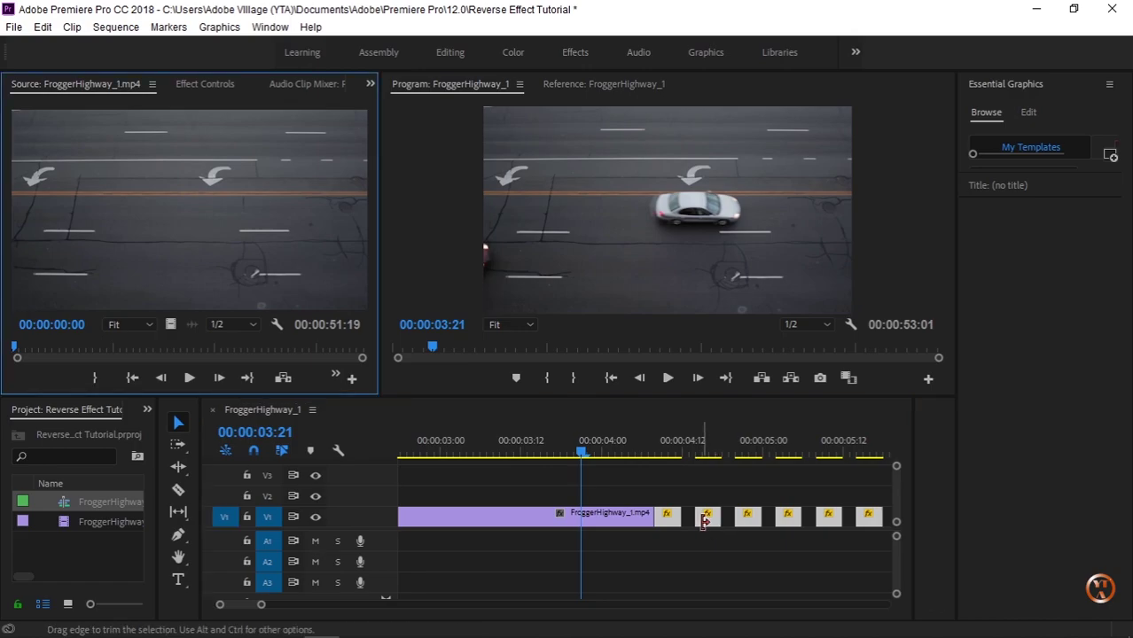
{"action": "left_click", "coordinate": [714, 534]}
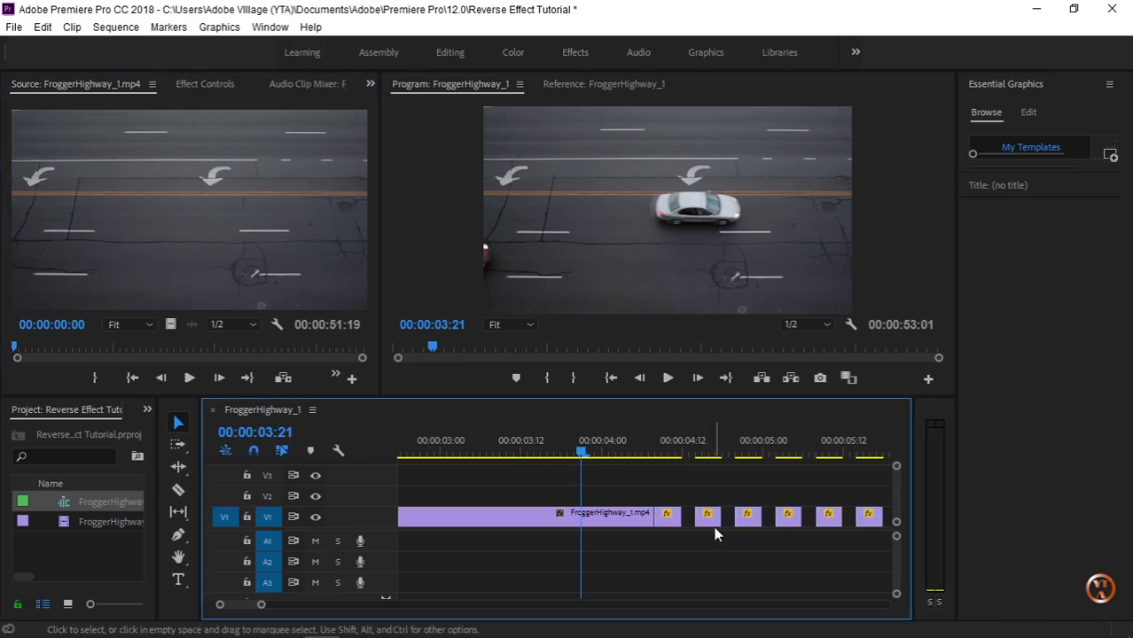
- Slide each sped-up piece left against the previous clip, leaving a 00:00:52:13 sequence with no gaps
{"action": "mouse_move", "coordinate": [709, 519]}
{"action": "left_mouse_down"}
{"action": "mouse_move", "coordinate": [696, 521]}
{"action": "mouse_move", "coordinate": [791, 533]}
{"action": "left_mouse_up"}
{"action": "left_click", "coordinate": [791, 523]}
{"action": "left_click", "coordinate": [867, 520]}
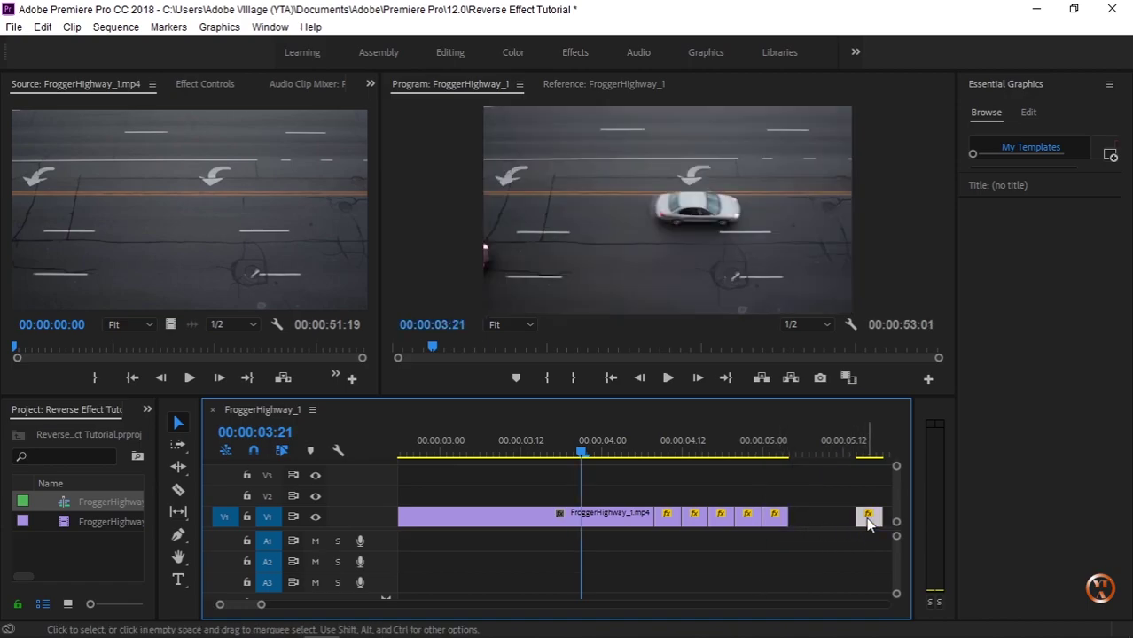
{"action": "left_click_drag", "start_coordinate": [868, 520], "coordinate": [800, 520]}
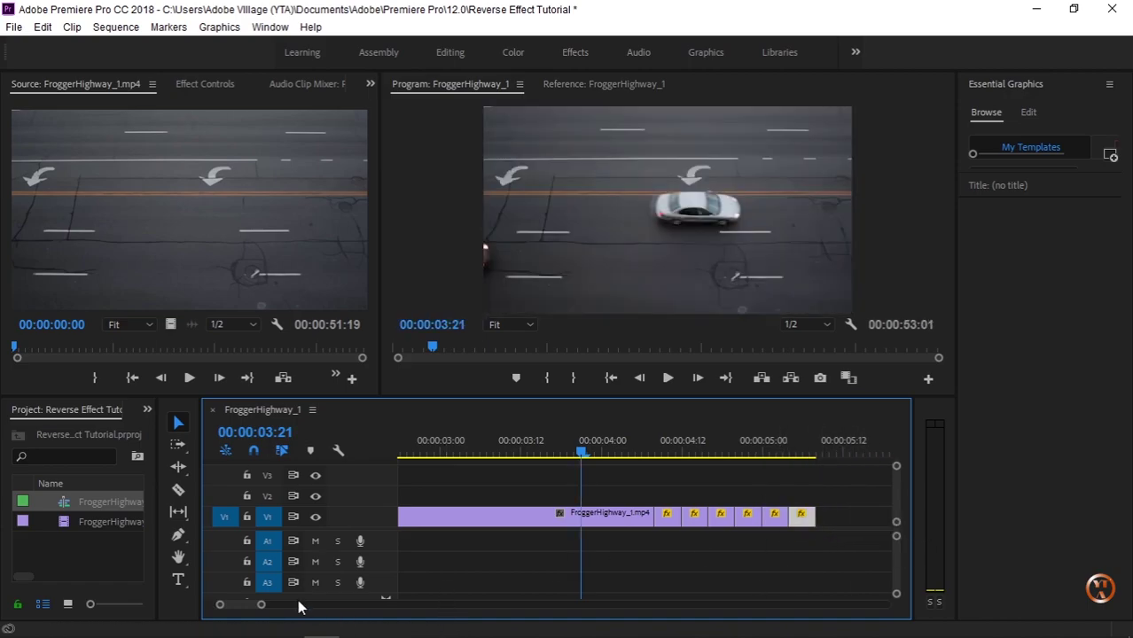
{"action": "left_click_drag", "start_coordinate": [260, 605], "coordinate": [286, 604]}
{"action": "left_click_drag", "start_coordinate": [789, 522], "coordinate": [748, 527]}
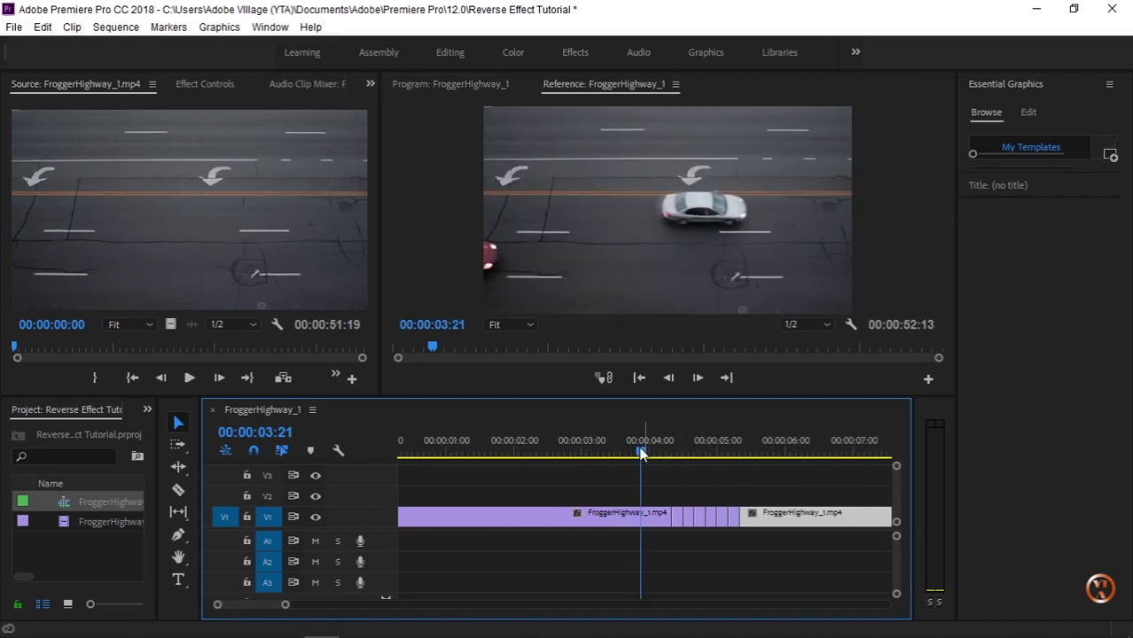
- Mark an in point at the sequence start and an out point at 00:00:09:23, then return to the start
{"action": "left_click_drag", "start_coordinate": [642, 453], "coordinate": [625, 453]}
{"action": "left_click_drag", "start_coordinate": [285, 605], "coordinate": [318, 604]}
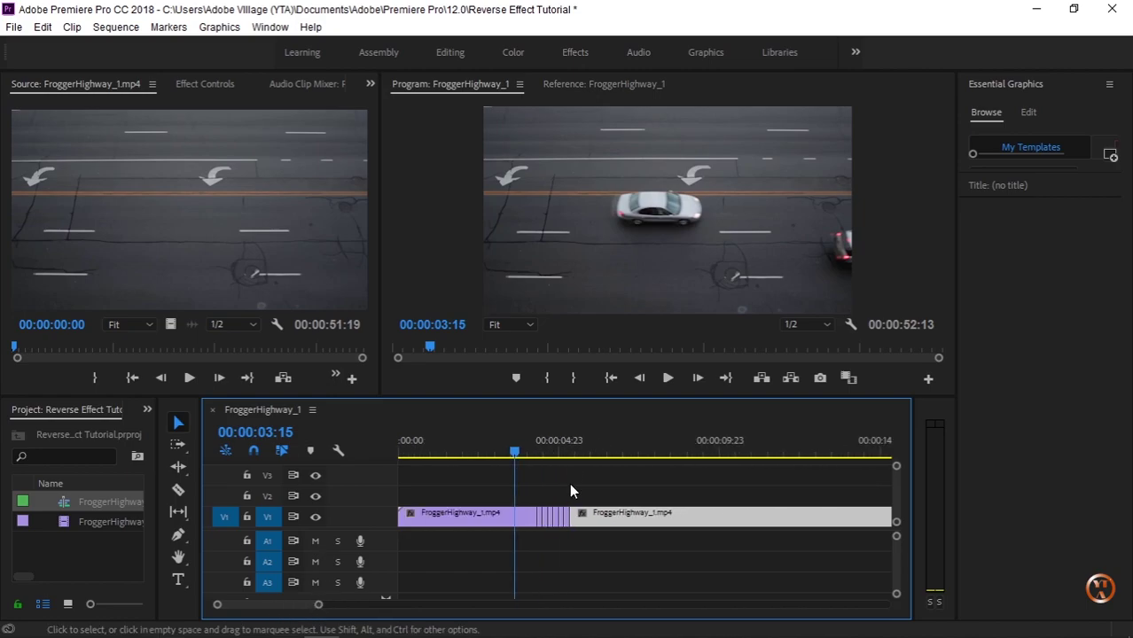
{"action": "left_click_drag", "start_coordinate": [434, 454], "coordinate": [396, 453]}
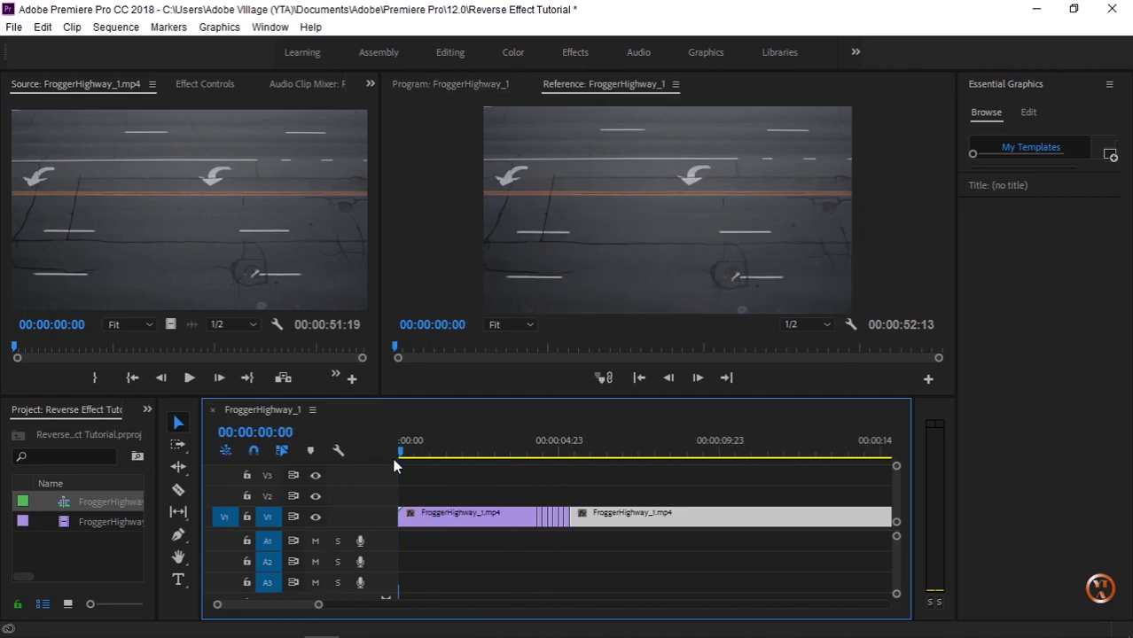
{"action": "key", "text": "ctrl+a"}
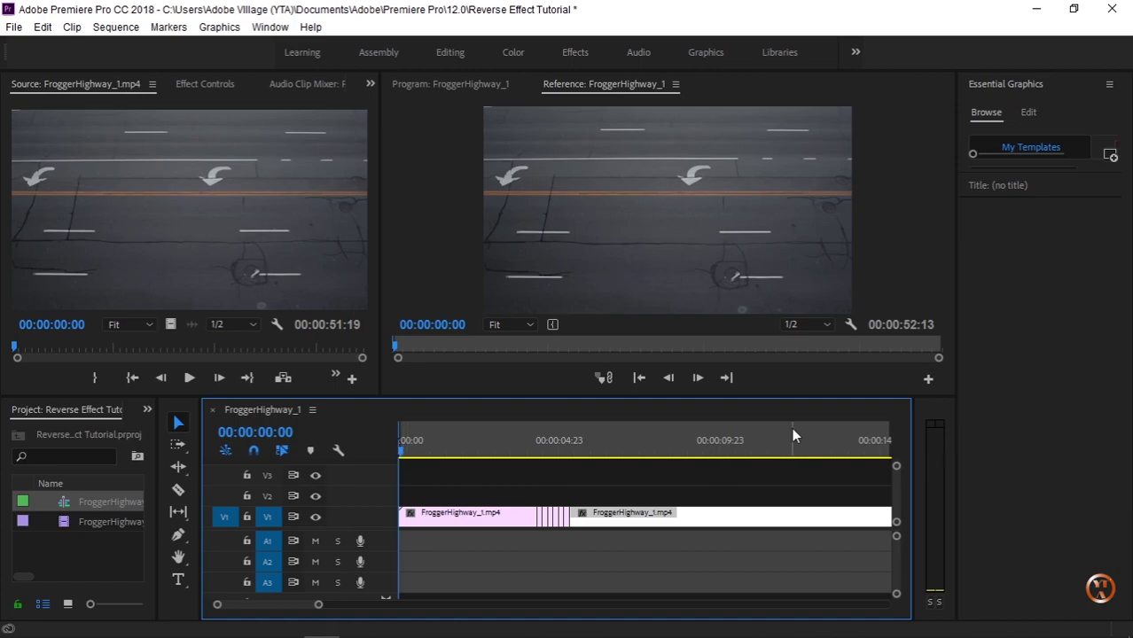
{"action": "left_click", "coordinate": [791, 450]}
{"action": "left_click_drag", "start_coordinate": [791, 452], "coordinate": [721, 458]}
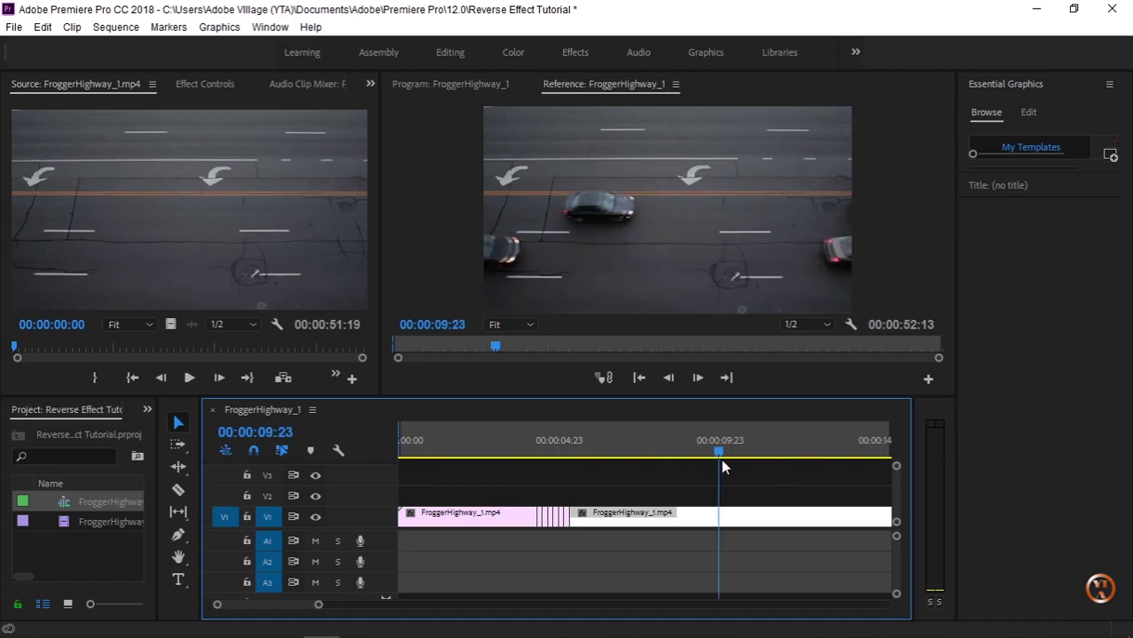
{"action": "key", "text": "w"}
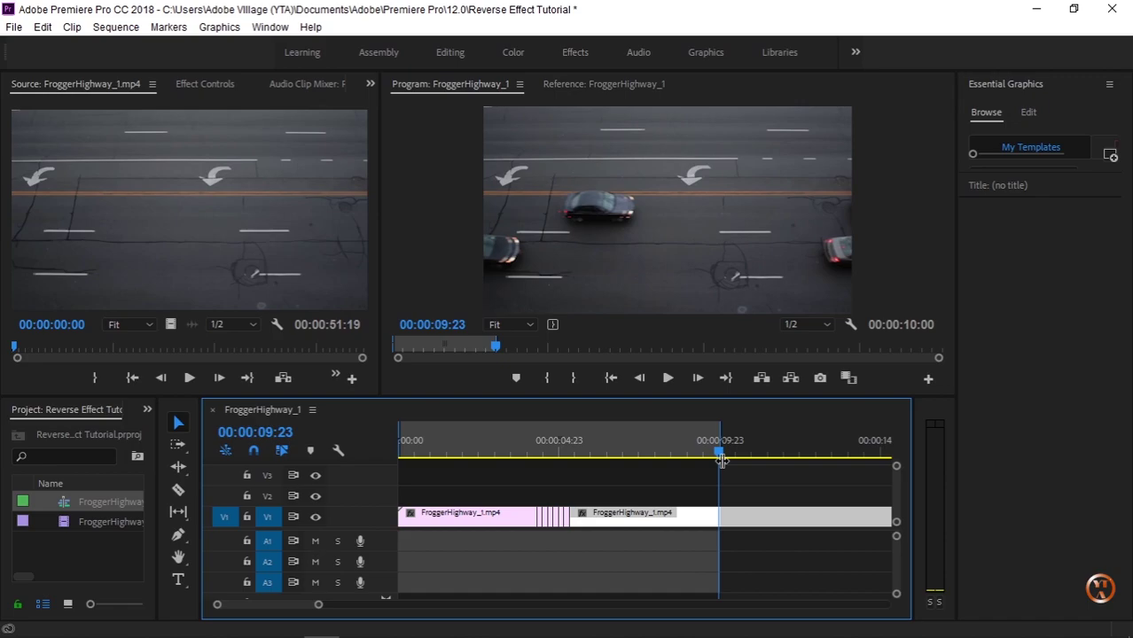
{"action": "key", "text": "Home"}
{"action": "key", "text": "space"}
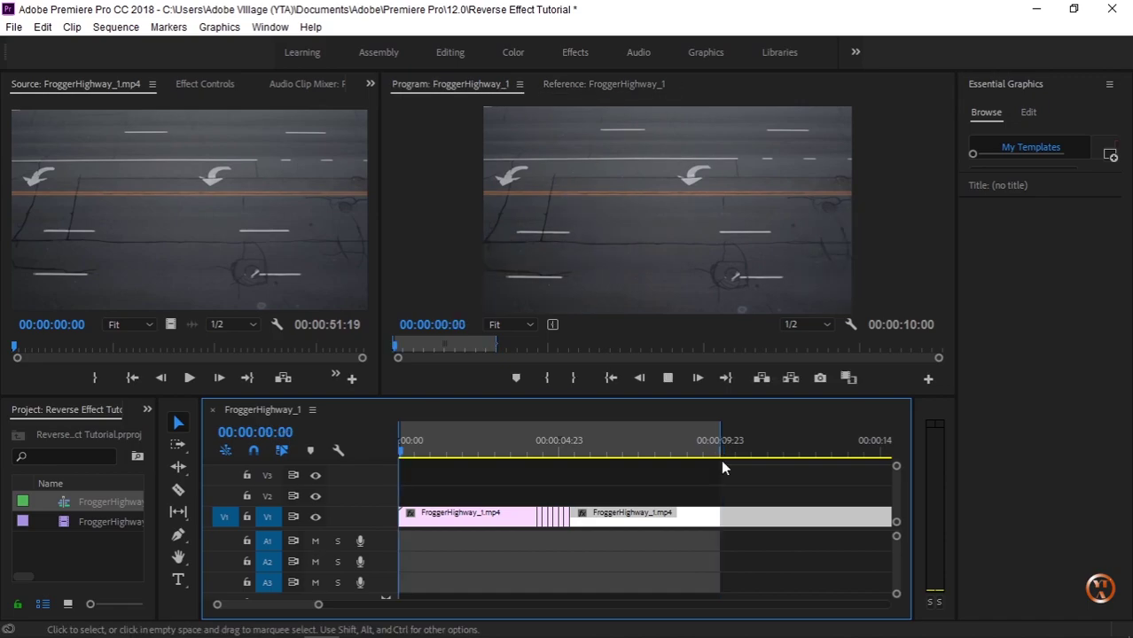